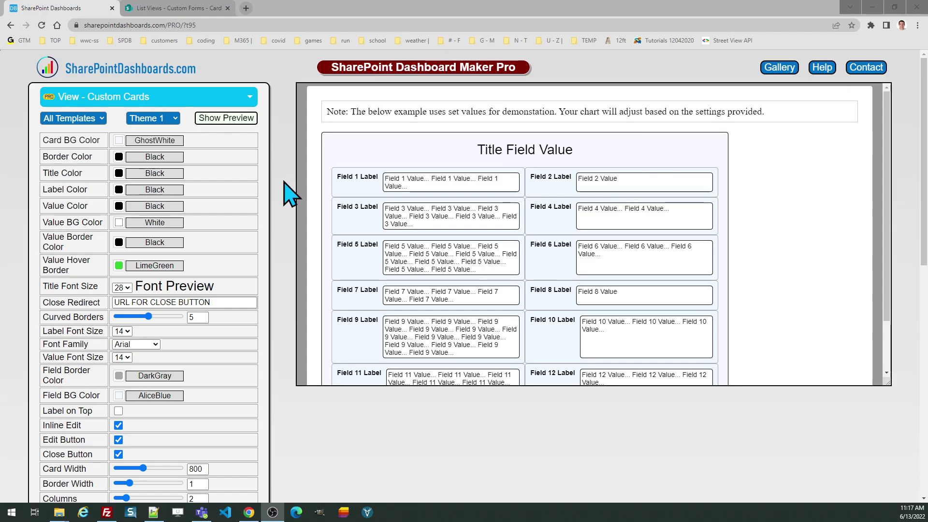
left_click(177, 119)
left_click(171, 144)
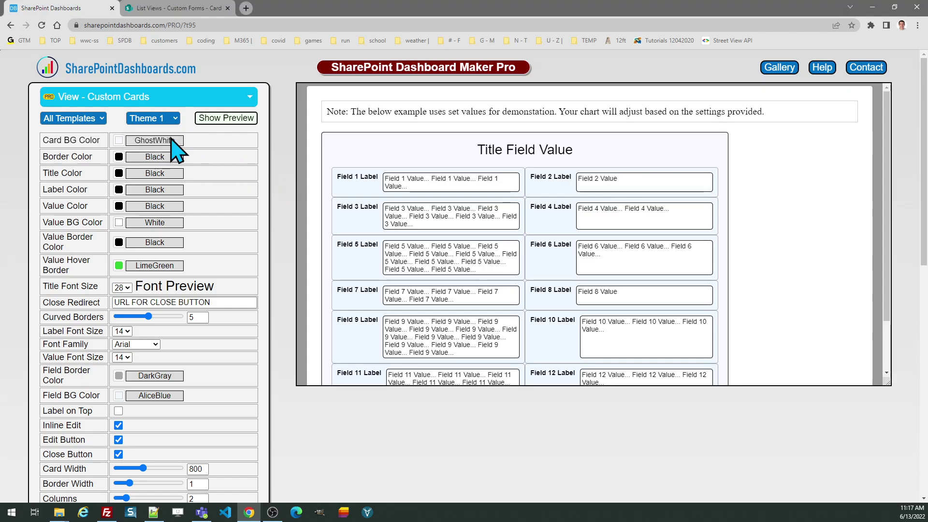
left_click(175, 118)
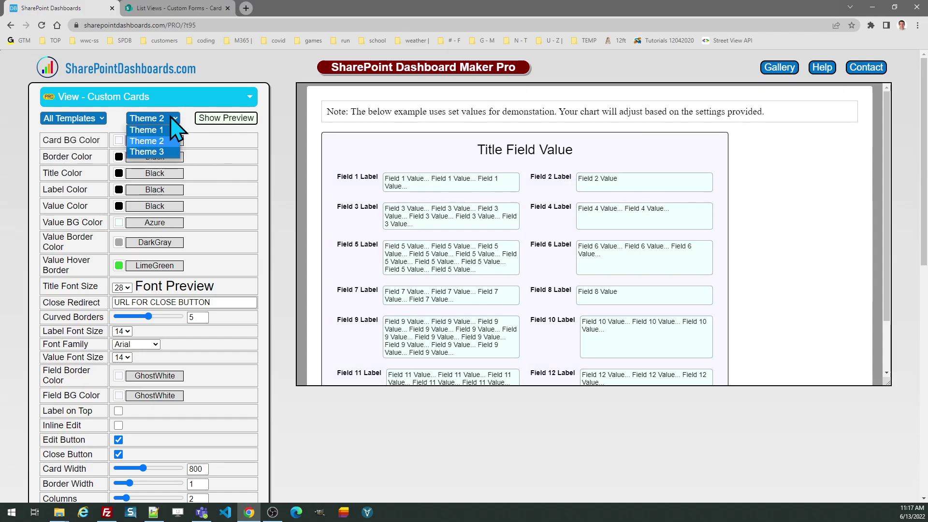
left_click(168, 153)
left_click(176, 118)
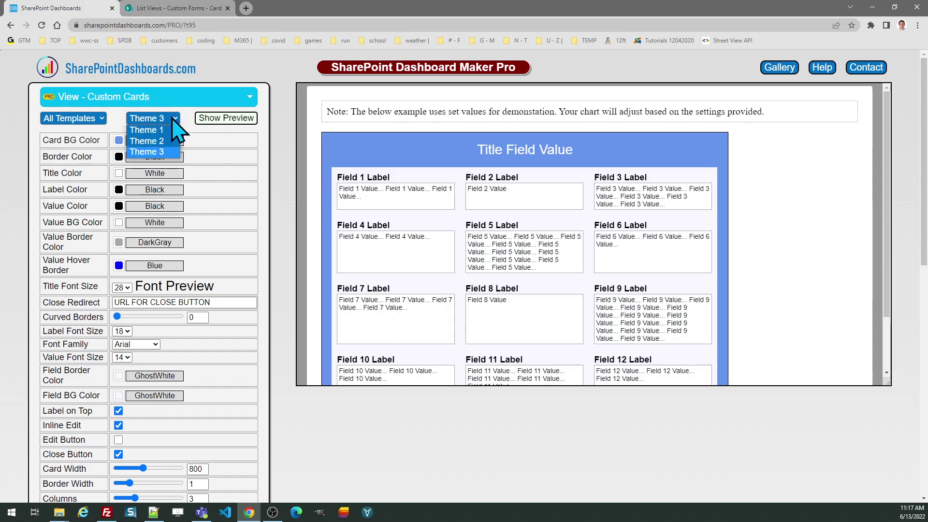
left_click(167, 129)
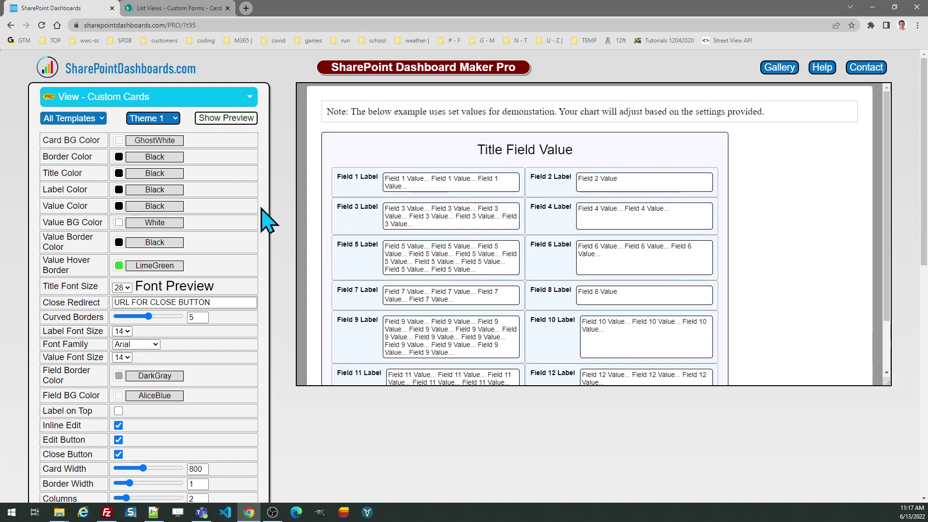
left_click(174, 119)
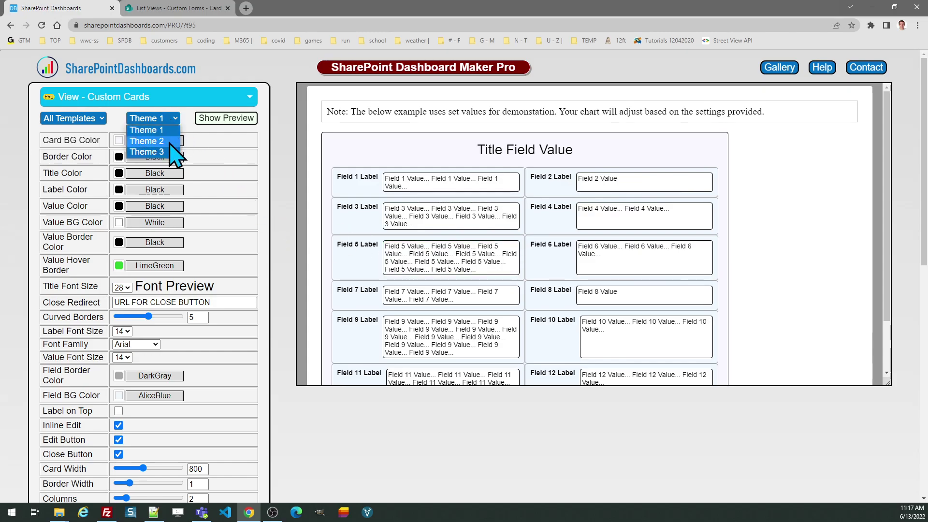
Step: Apply Theme 2 to the card and scroll the preview down to its Edit and Close buttons
left_click(176, 144)
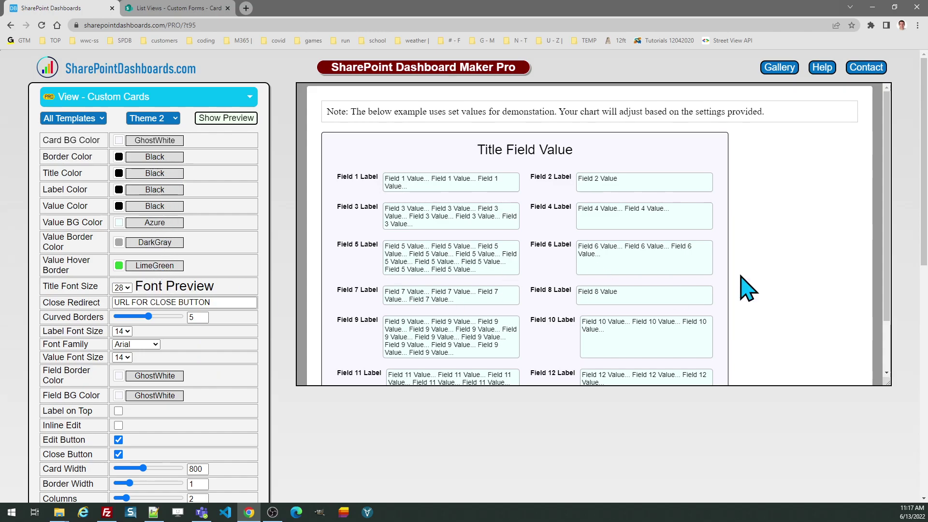
scroll(890, 252, "down", 2)
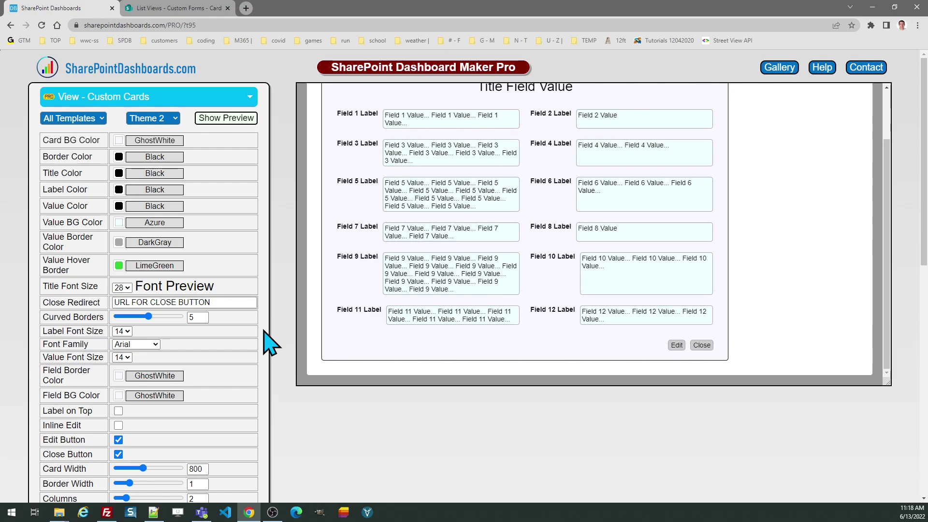
left_click(237, 302)
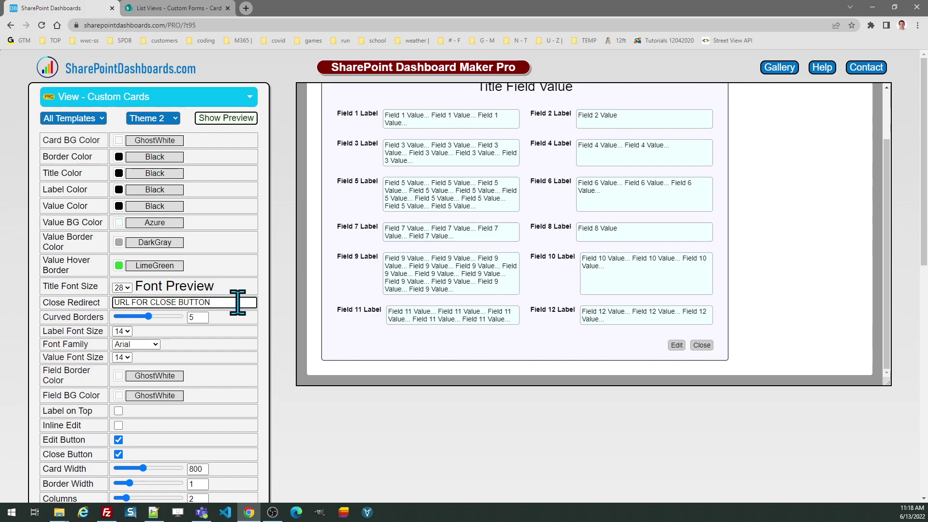
left_click_drag(237, 302, 103, 310)
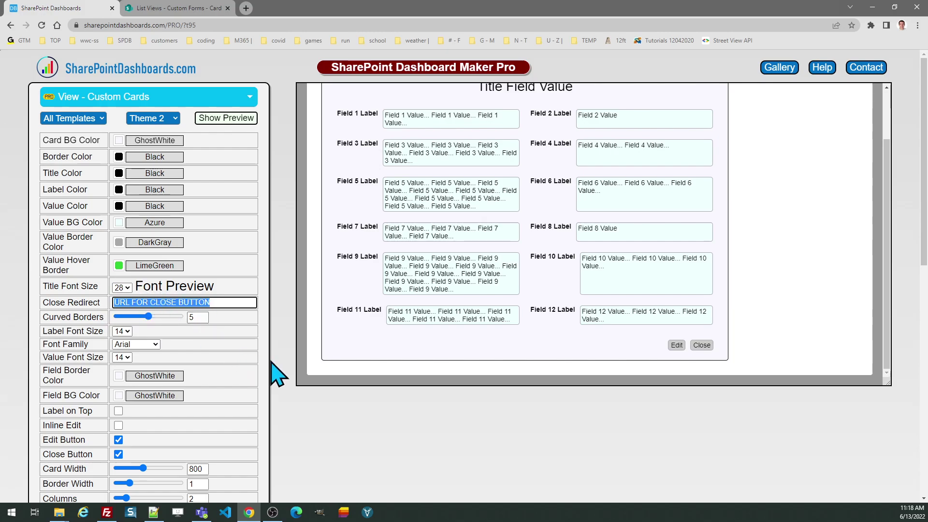
left_click(253, 447)
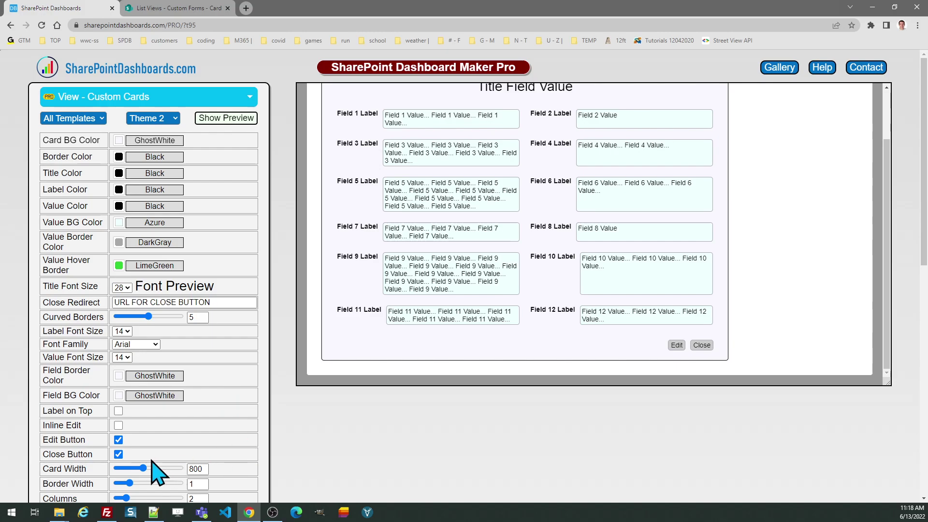
left_click(118, 454)
left_click(119, 453)
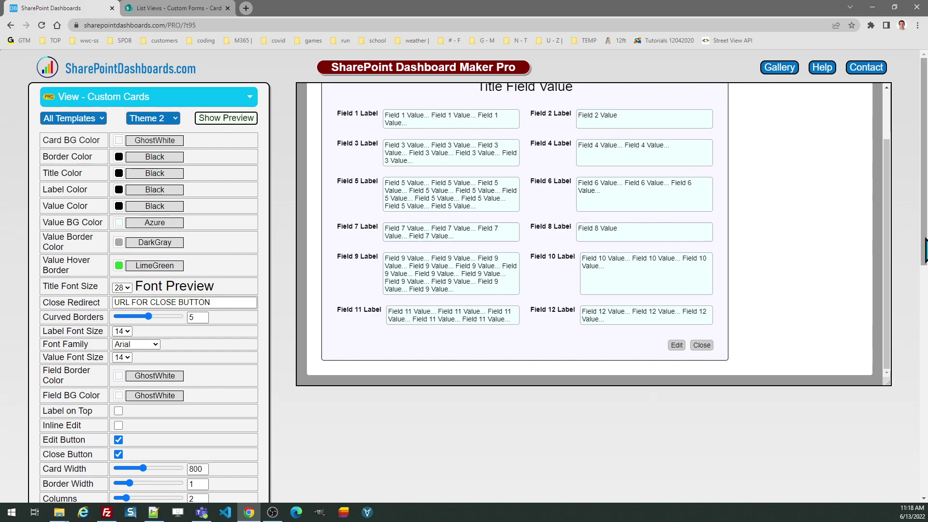
Step: Set the SP Field Count dropdown to 13 to add a Field 13 entry
scroll(924, 252, "down", 2)
scroll(464, 271, "down", 4)
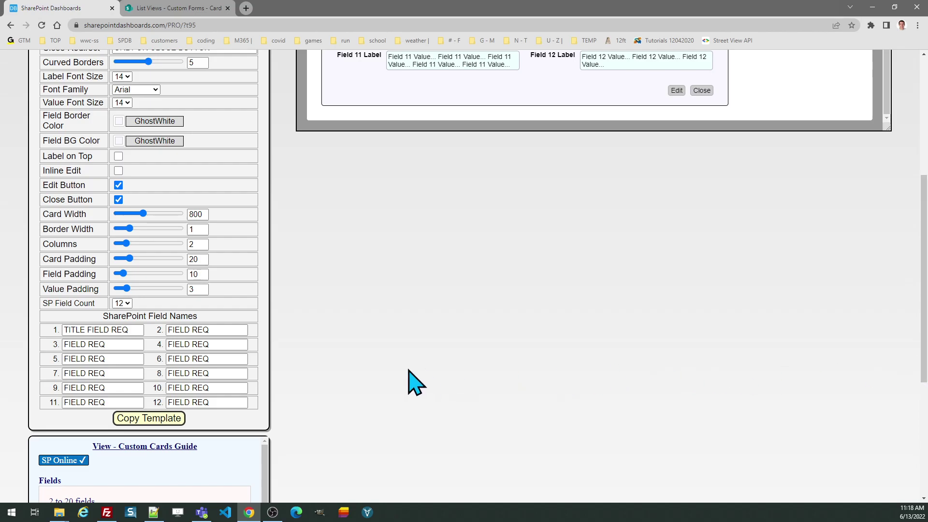
left_click(128, 305)
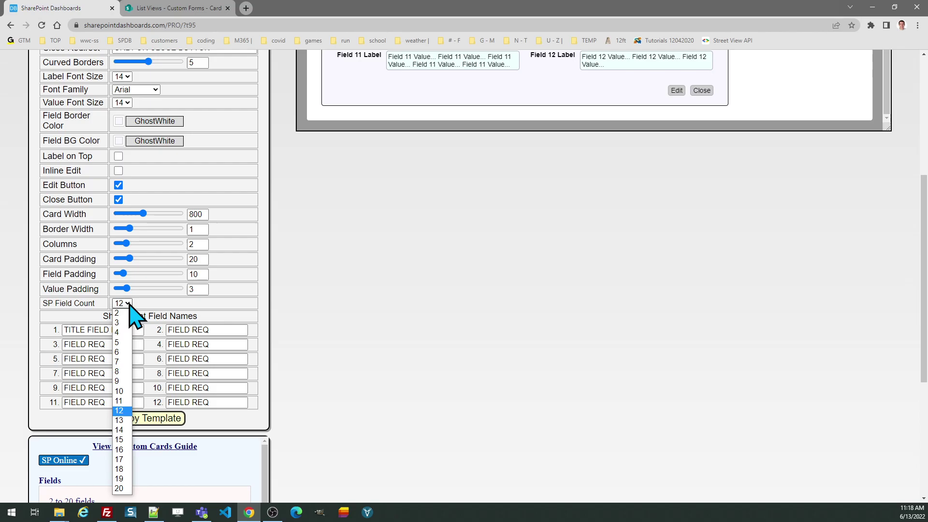
left_click(119, 420)
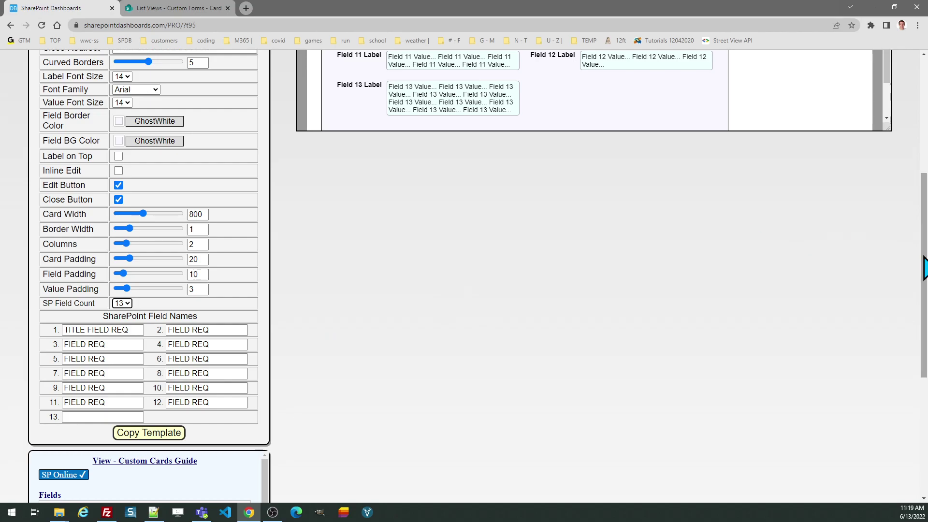
left_click(184, 10)
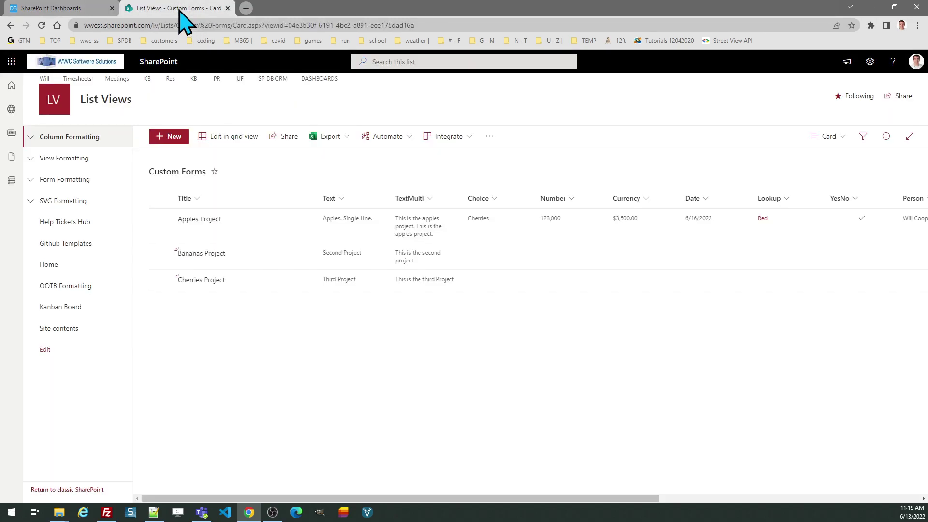
left_click(75, 8)
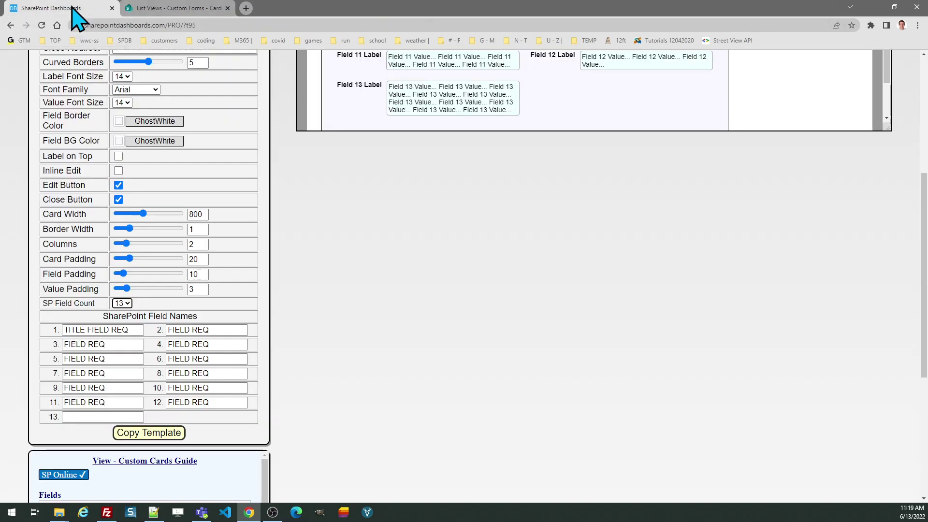
Step: Enter Title, Text and TextMulti as SharePoint field names 1–3
left_click(133, 331)
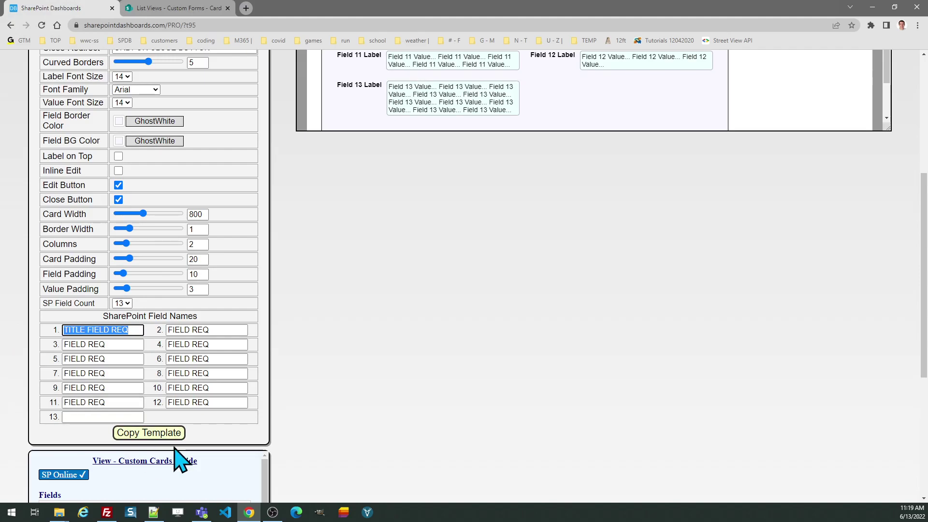
type("Title")
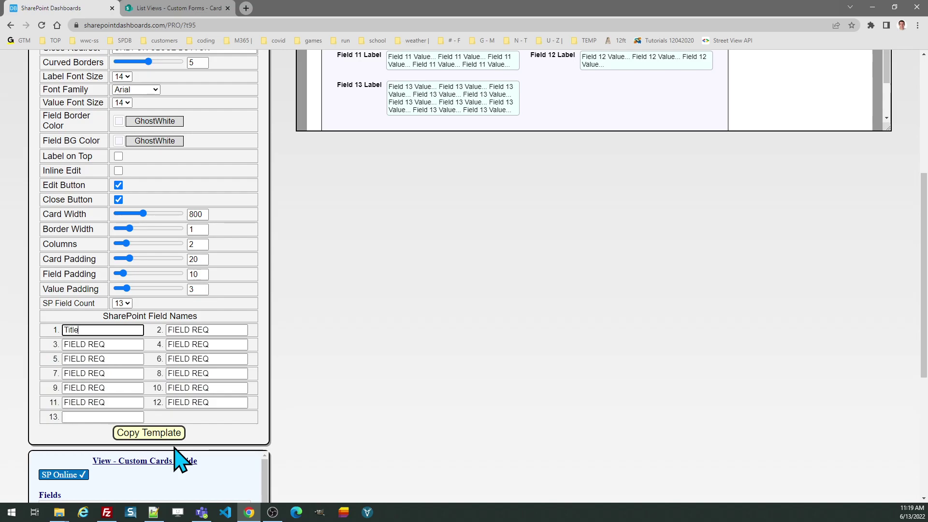
key("Tab")
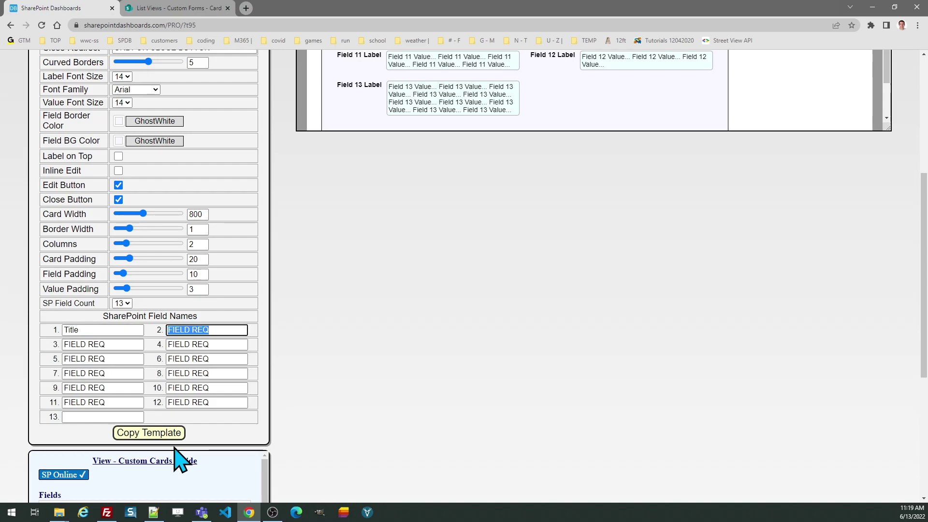
type("TextMulti")
key("Tab")
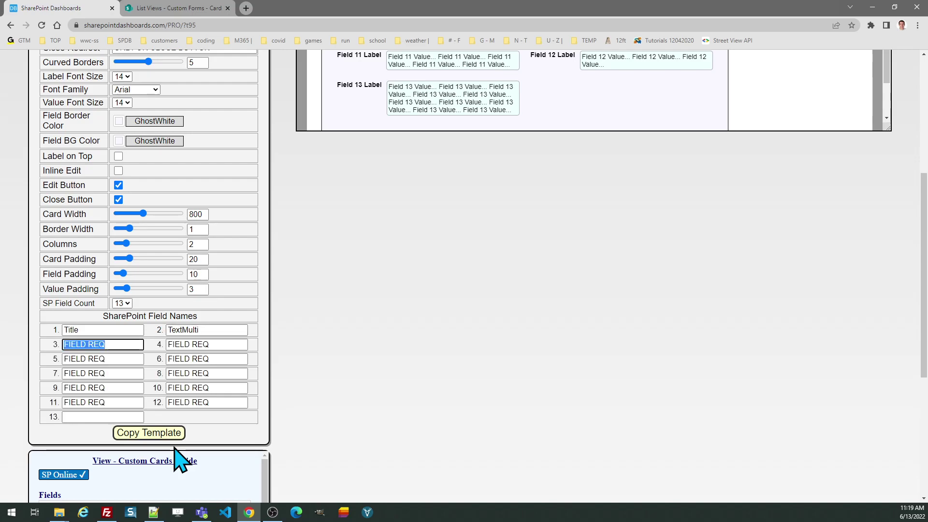
key("shift+Tab")
type("Text")
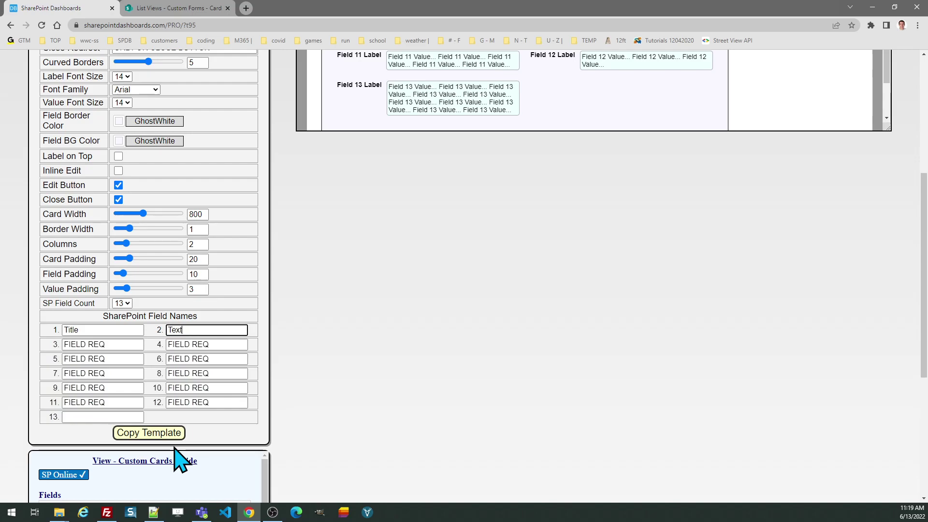
key("Tab")
type("T")
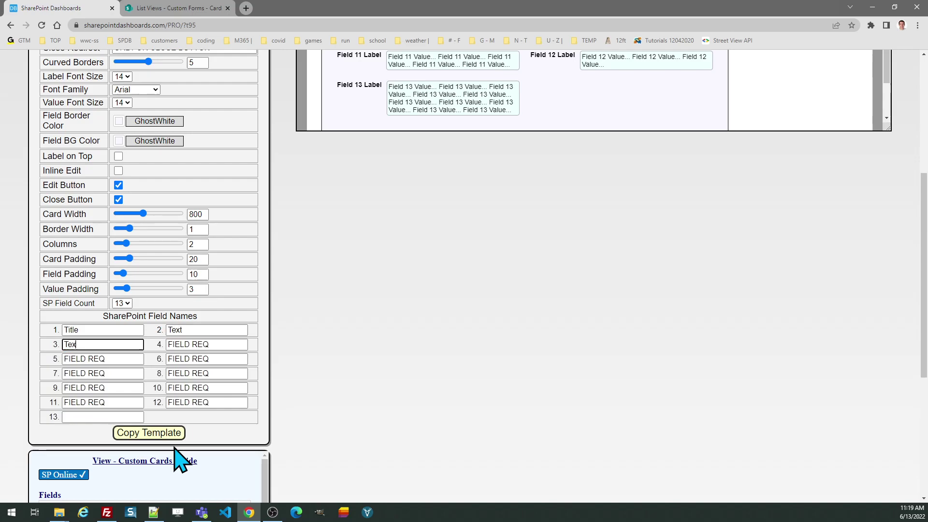
type("tMulti")
key("Tab")
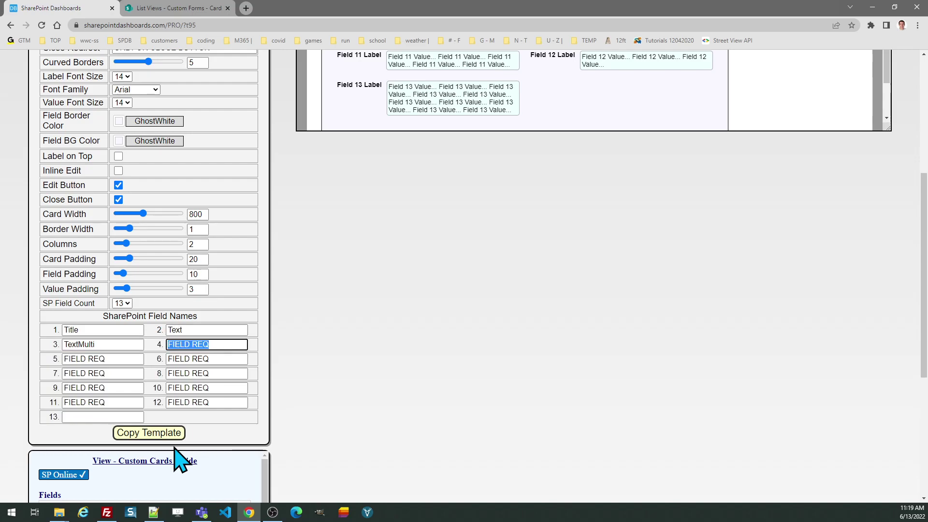
Step: Fill field names 4–9, from Choice, Number, Currency and Date through YesNo
type("Choice")
key("Tab")
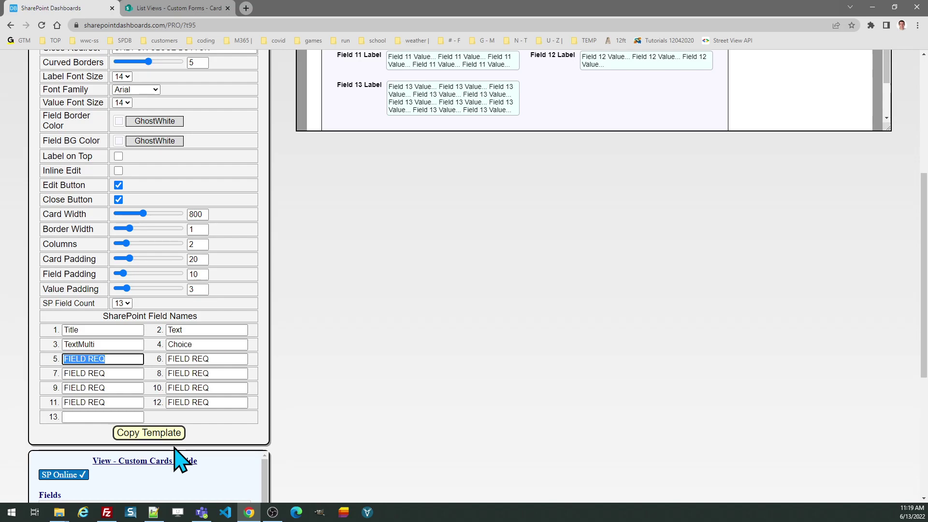
type("Number")
key("Tab")
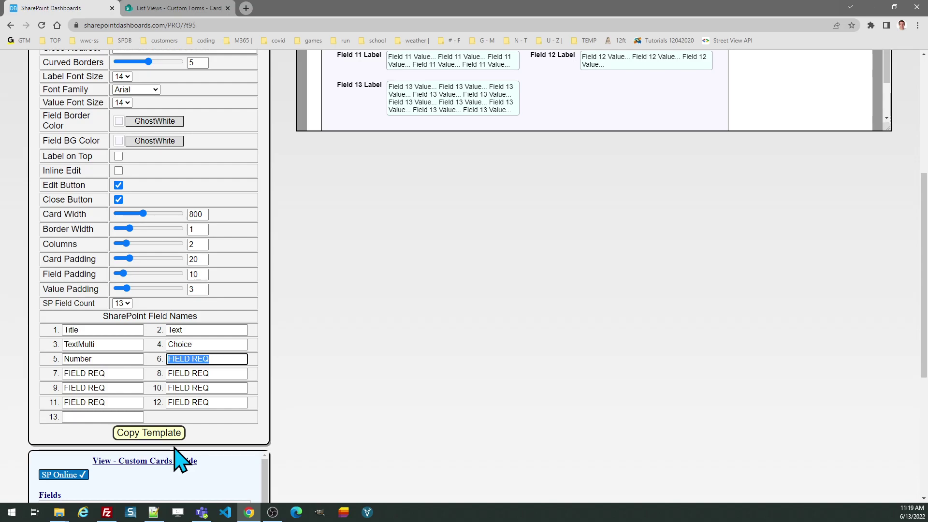
type("Curren")
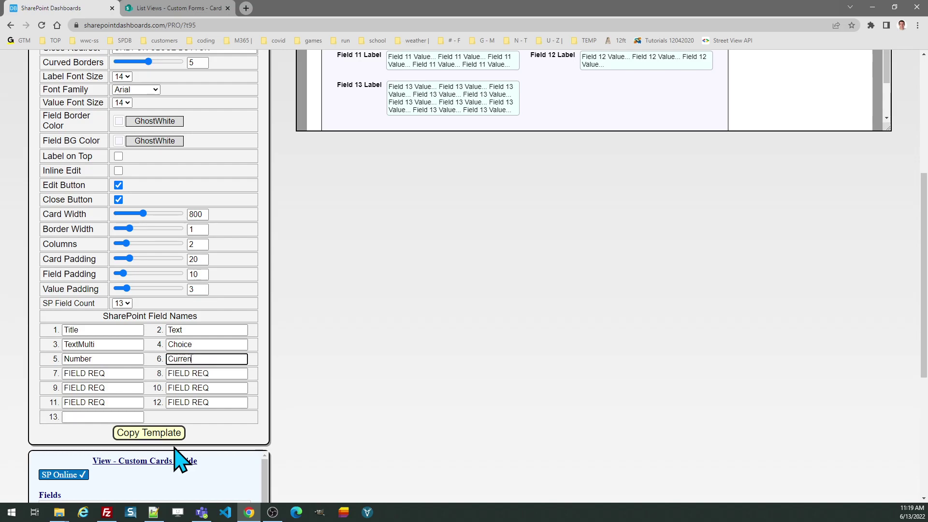
type("cy")
key("Tab")
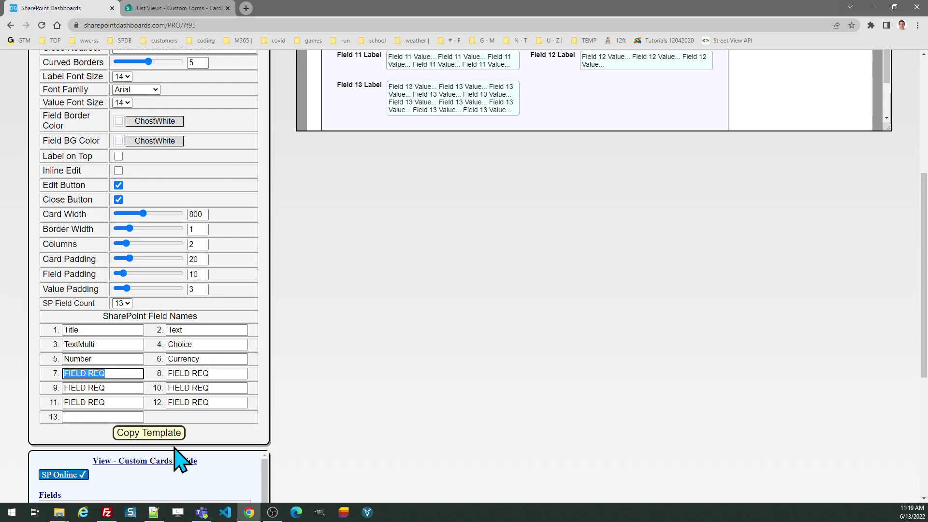
type("Date")
key("Tab")
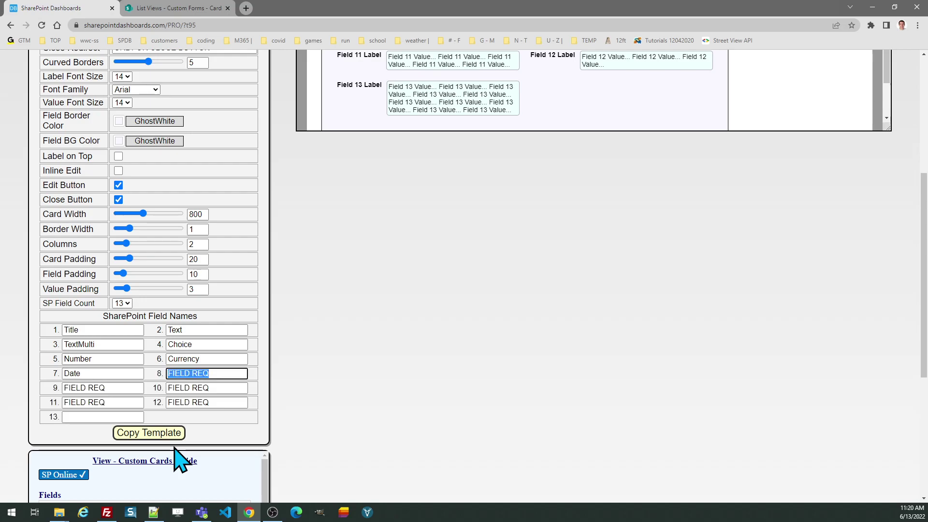
type("Lookup")
key("Tab")
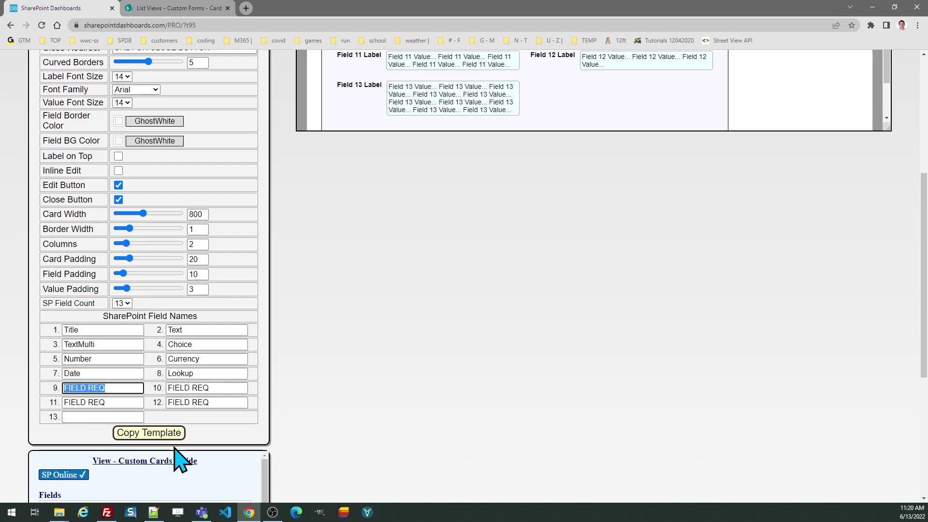
type("YesNo")
key("Tab")
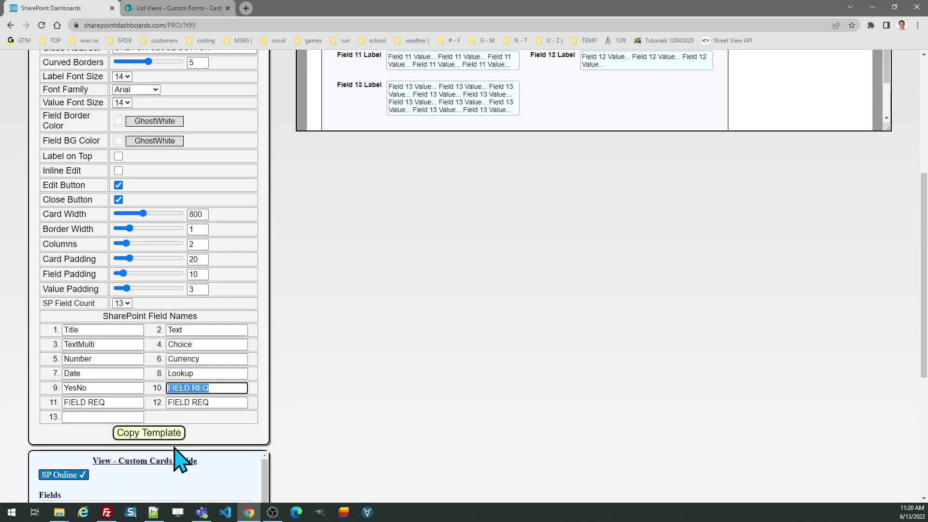
Step: Enter Person, Hyperlink, Calculated and Image as field names 10–13
type("Person")
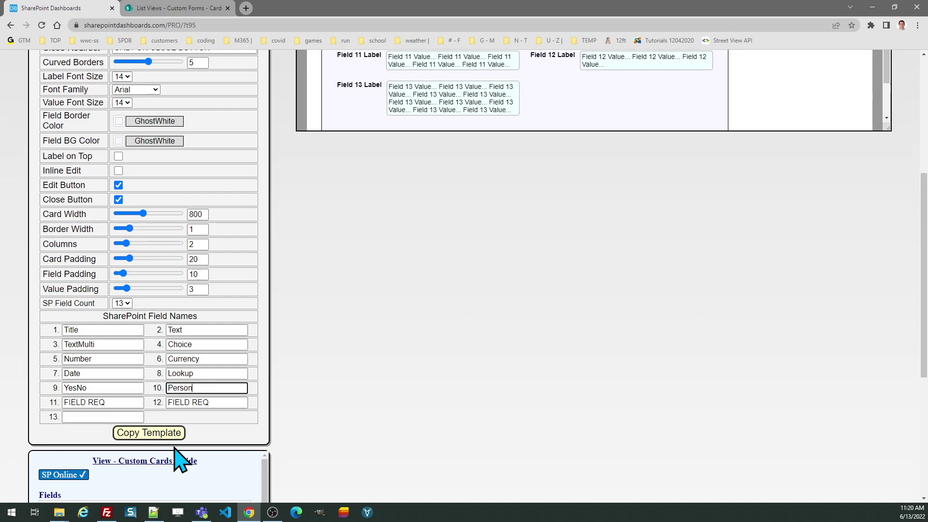
key("Tab")
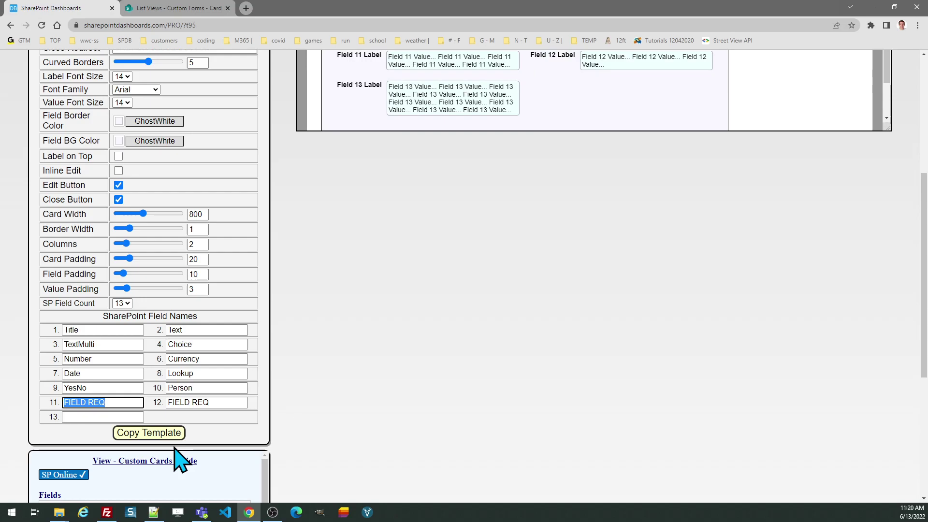
type("Hyperlink")
key("Tab")
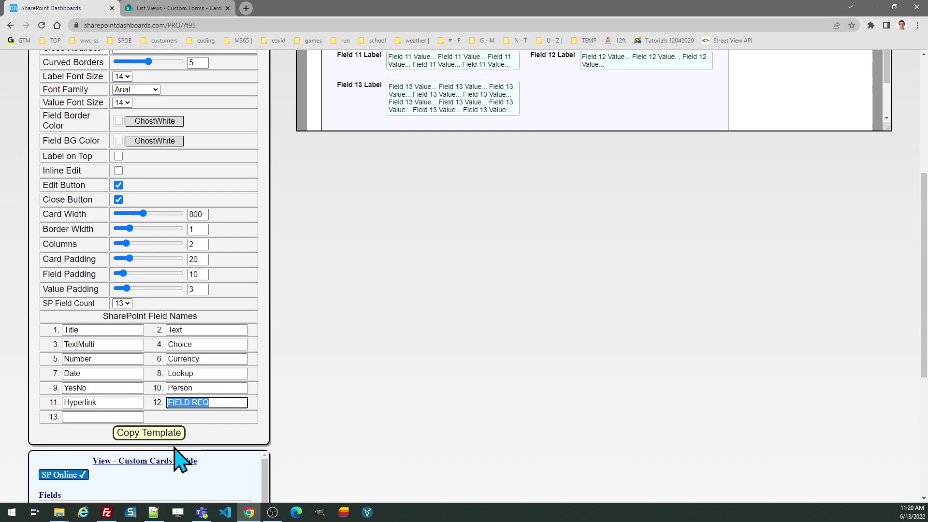
type("Calculated")
key("Tab")
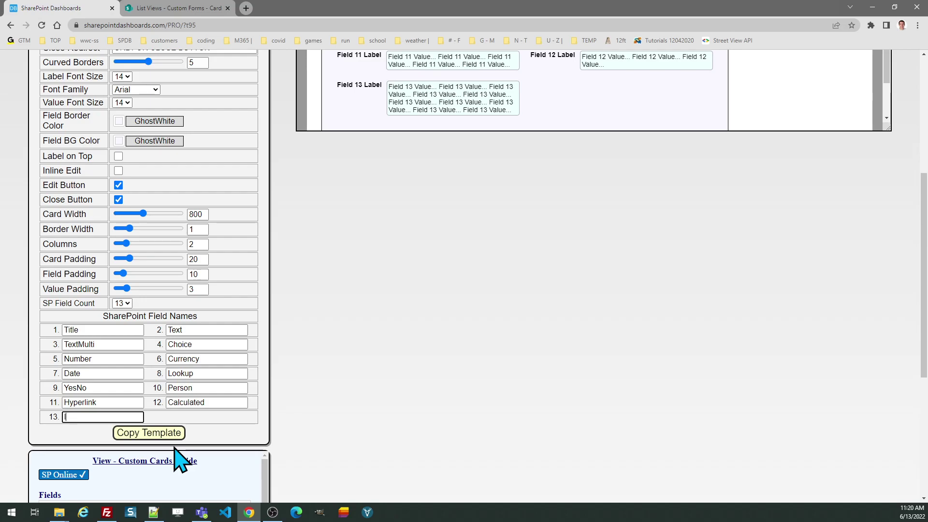
type("Image")
key("Tab")
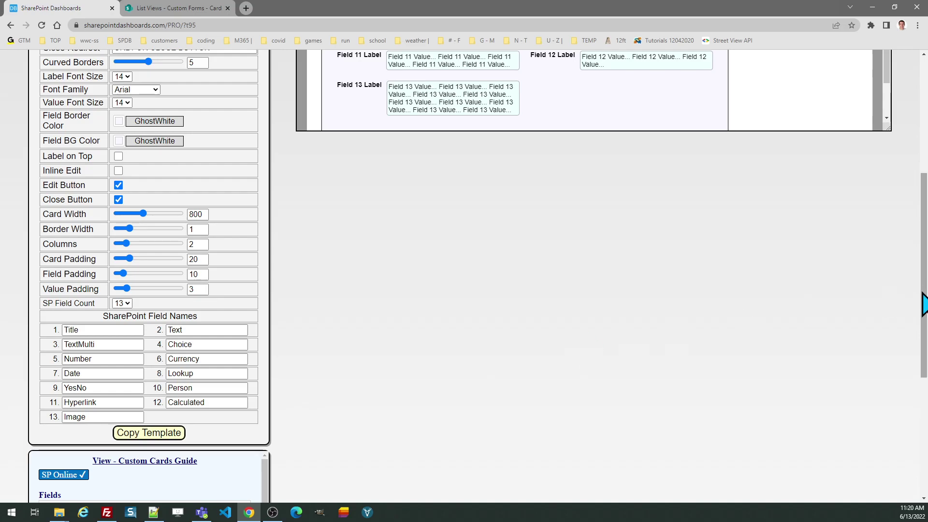
Step: Turn on Inline Edit and set the Value BG Color to White
left_click_drag(924, 304, 919, 235)
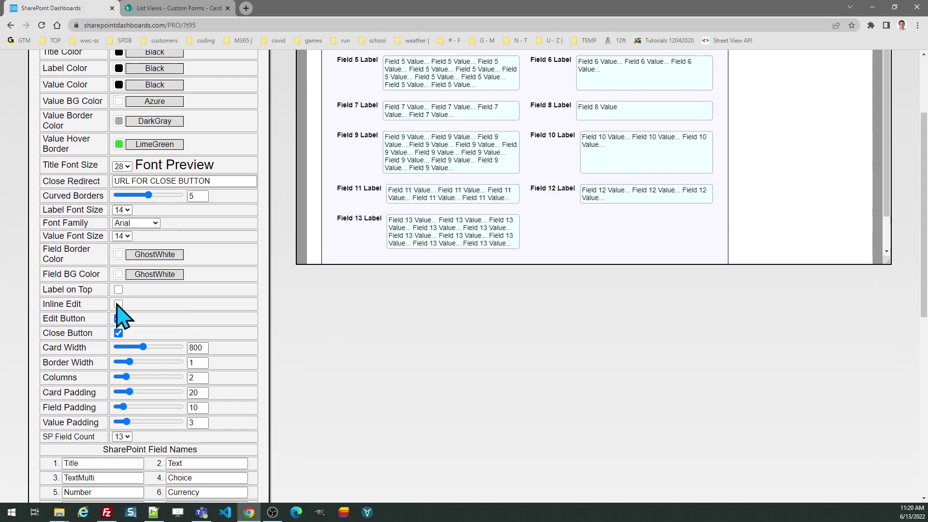
left_click(118, 304)
left_click(119, 101)
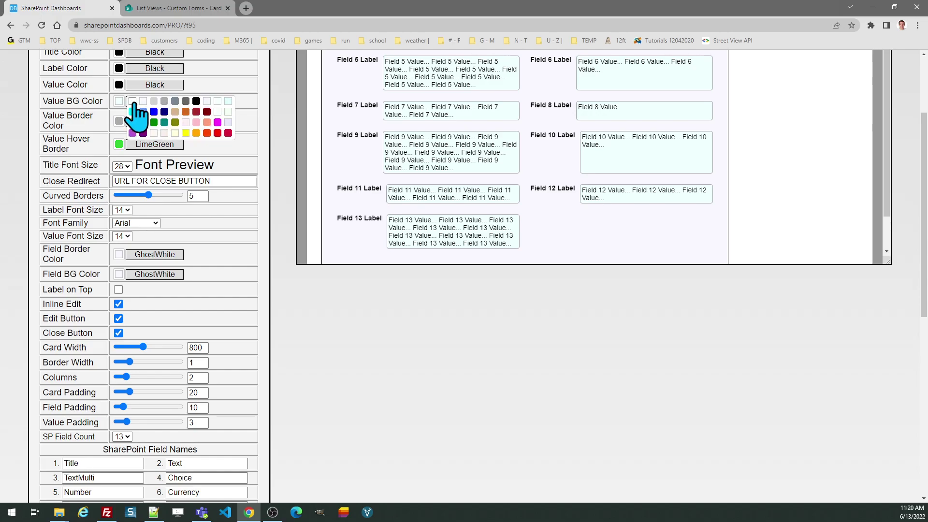
left_click(132, 101)
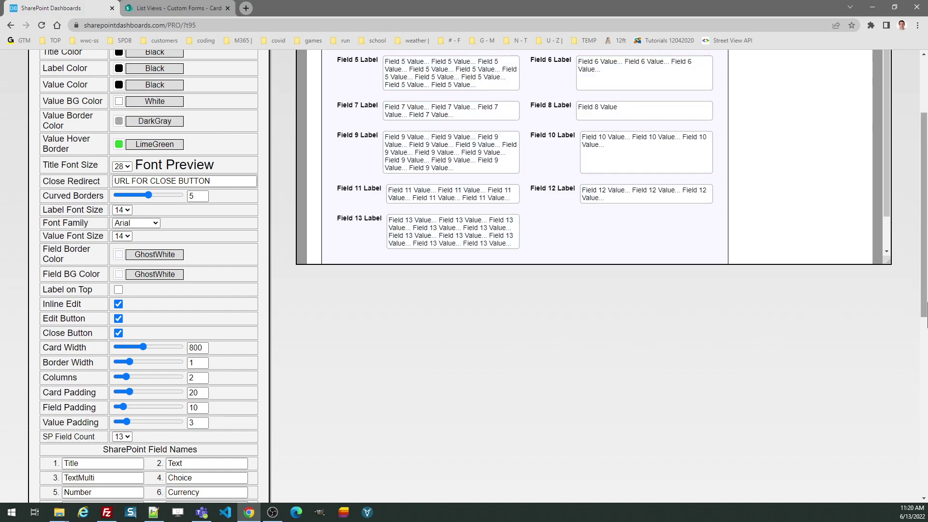
Step: Copy the card template and dismiss the copied-instructions message
scroll(696, 372, "down", 2)
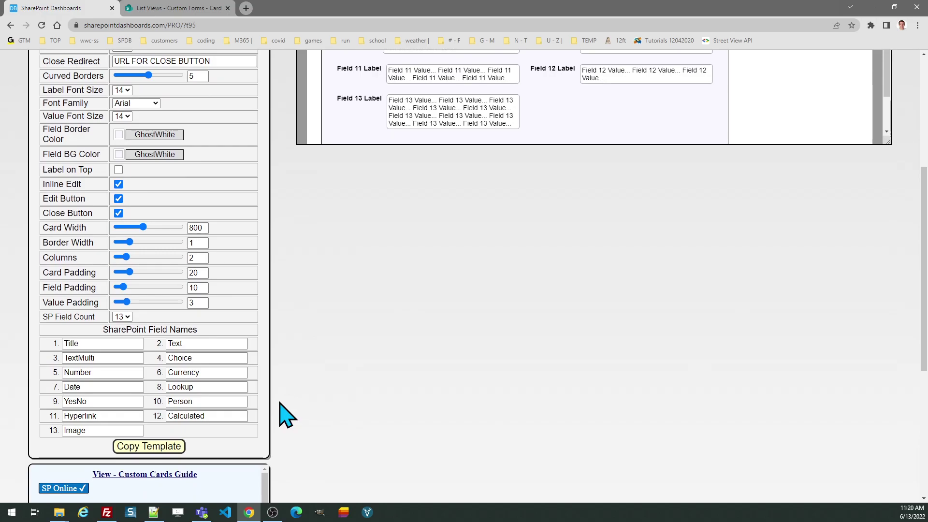
left_click(164, 444)
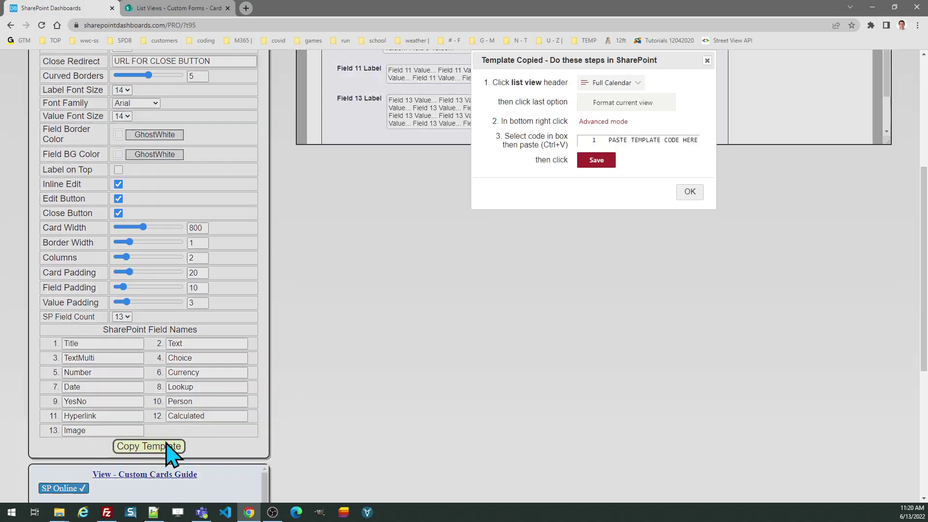
left_click(689, 192)
Step: Replace the Card view's Format current view JSON with the copied template and save it
left_click(182, 6)
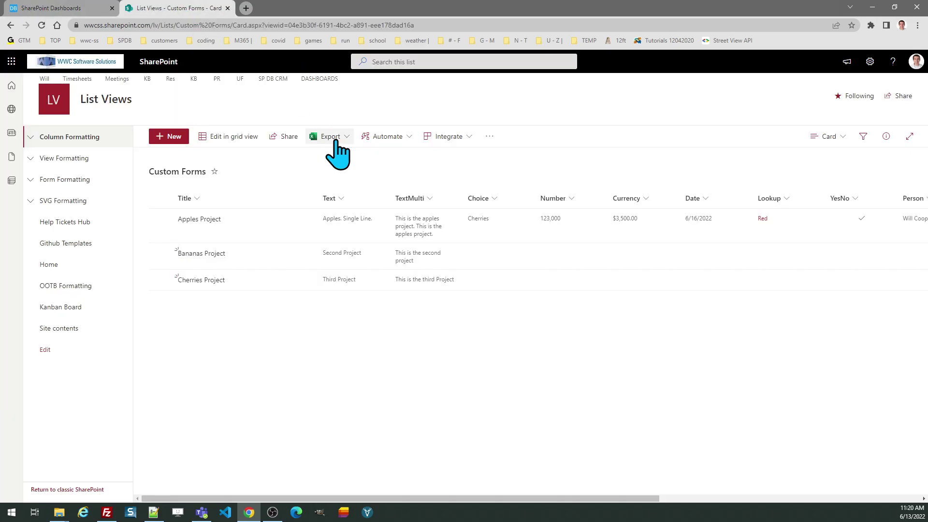
left_click(826, 140)
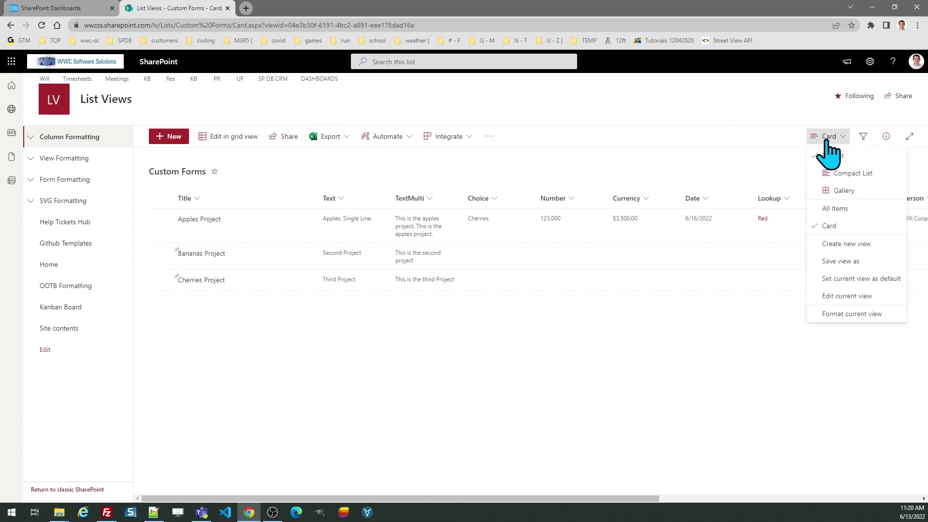
left_click(835, 315)
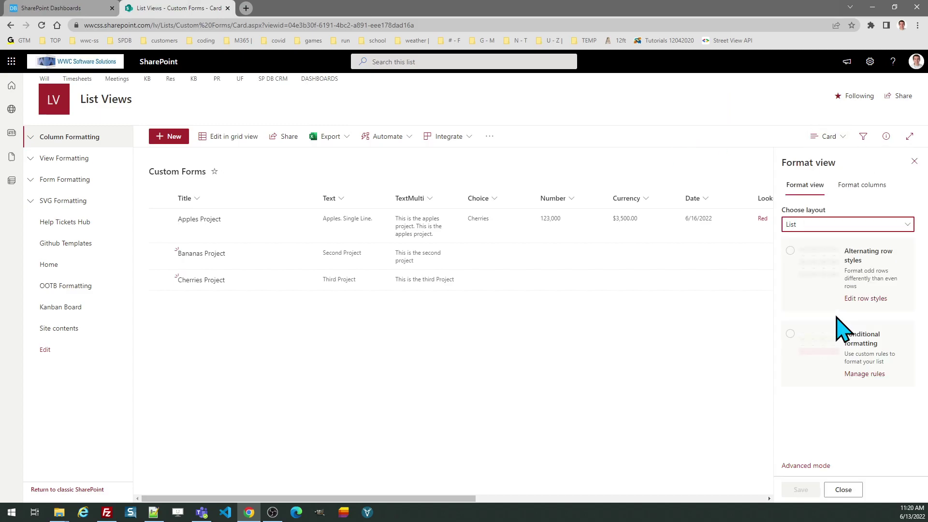
left_click(819, 389)
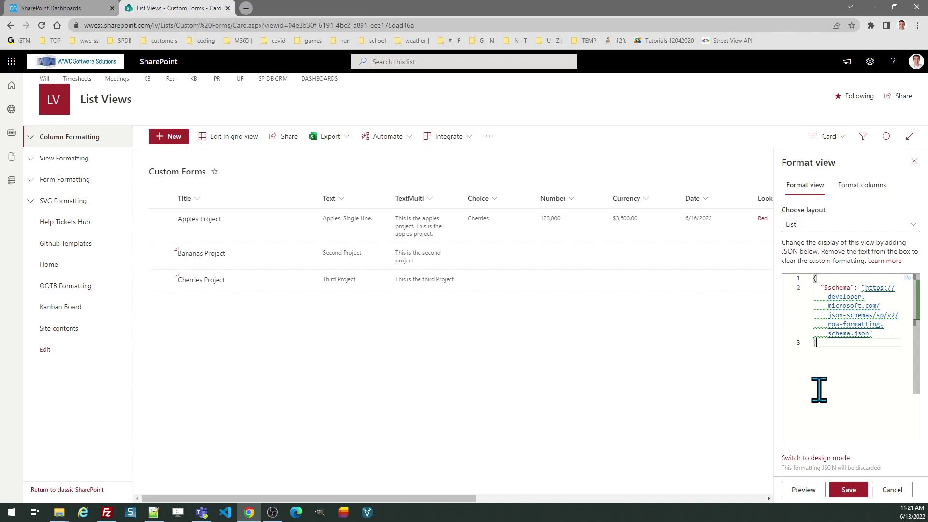
key("ctrl+a")
key("ctrl+v")
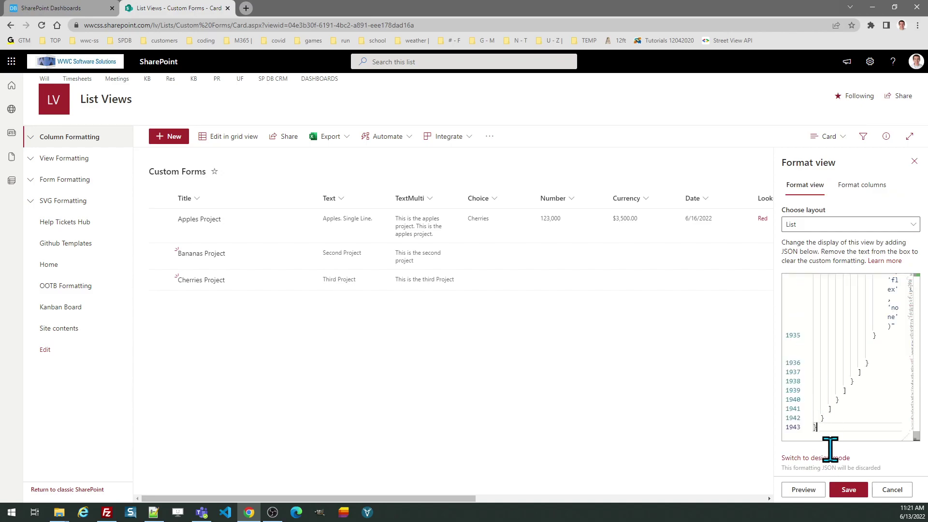
left_click(847, 487)
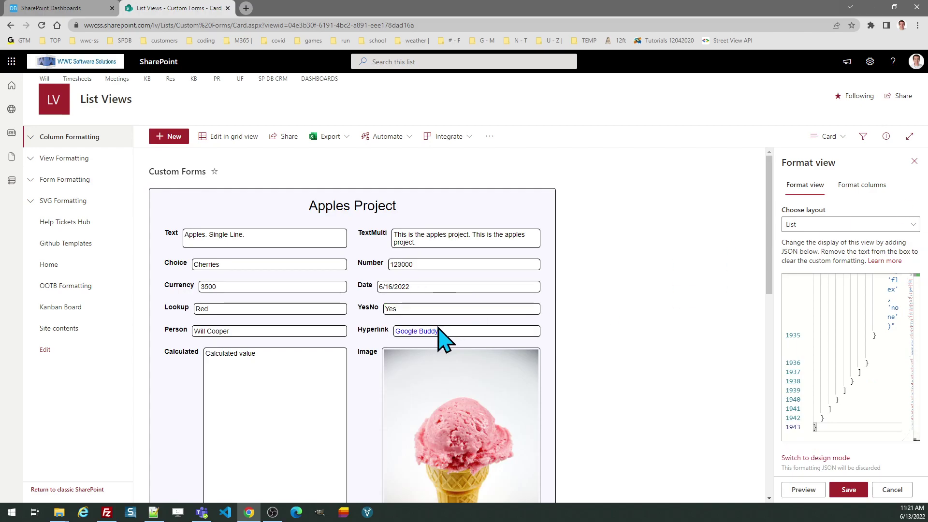
left_click(914, 162)
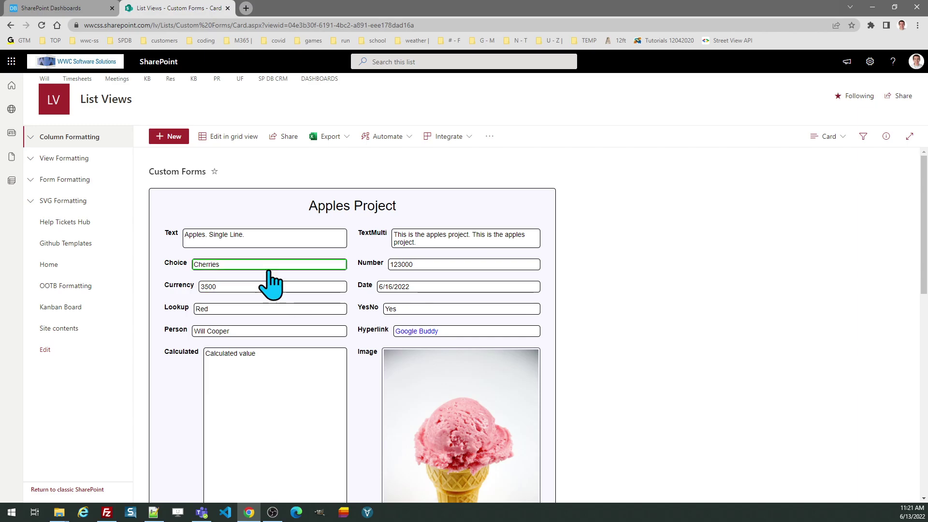
Step: Set Apples Project's Choice to Bananas, then to Apples, and scroll through the card
left_click(247, 267)
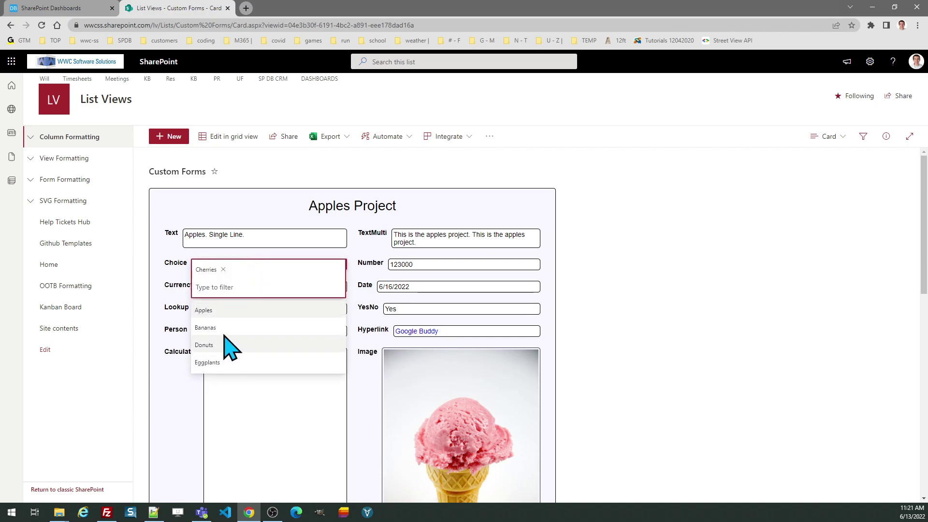
left_click(226, 329)
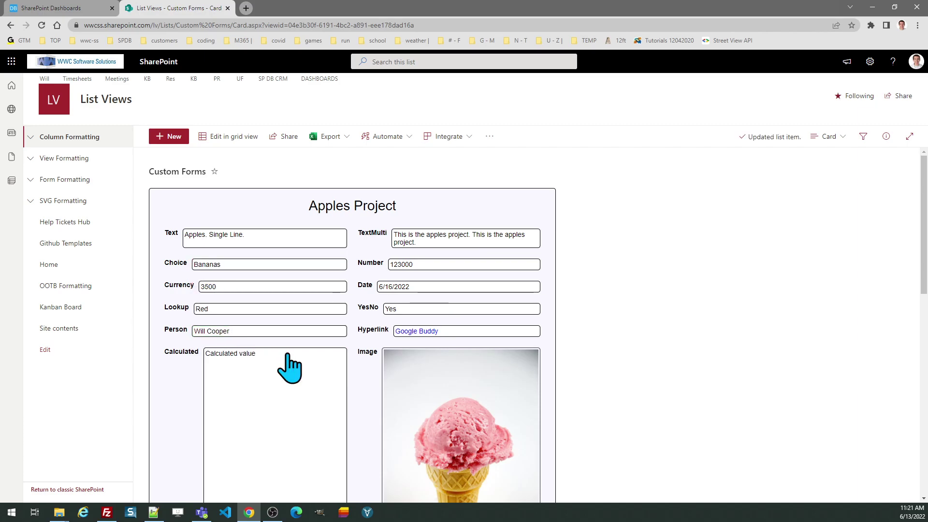
left_click(235, 265)
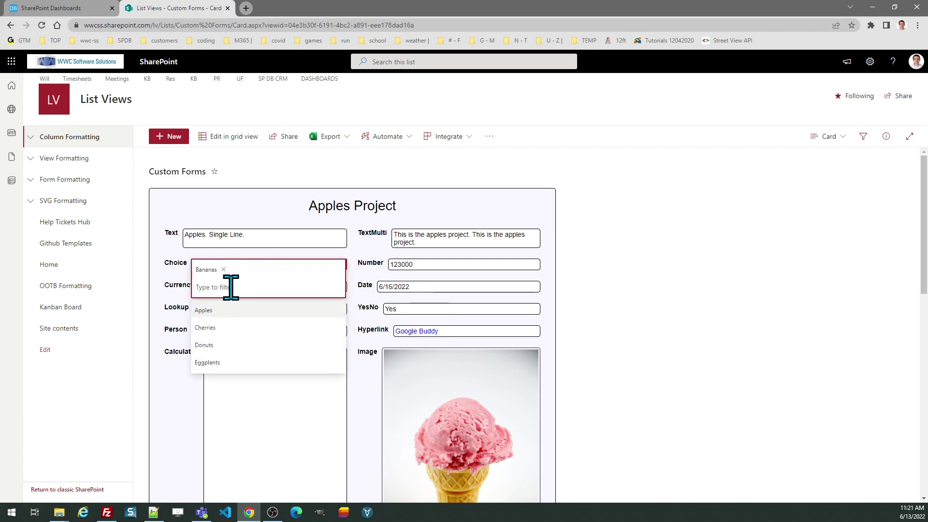
left_click(229, 312)
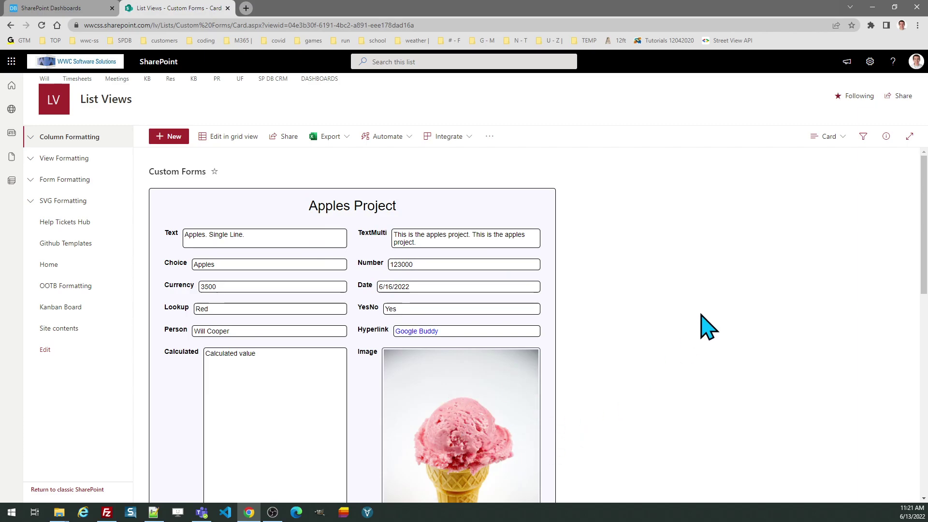
left_click_drag(924, 249, 924, 280)
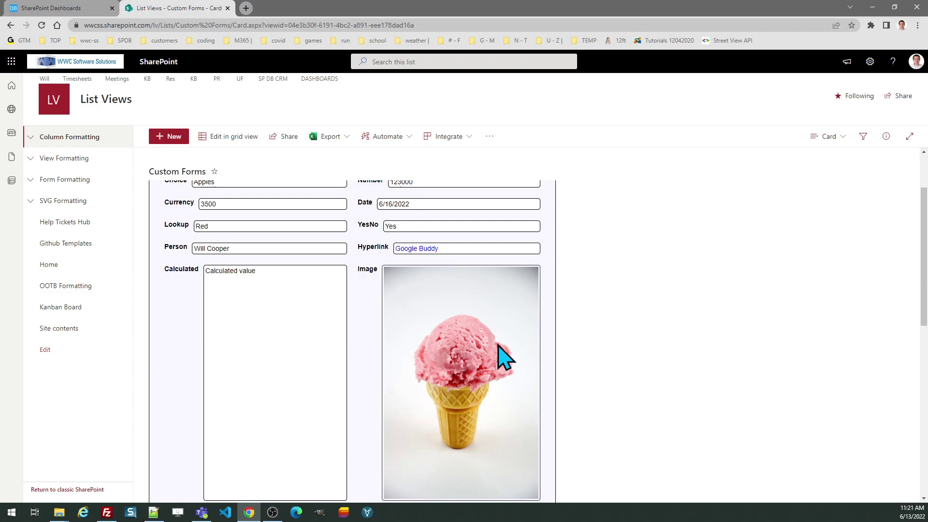
left_click_drag(924, 276, 921, 219)
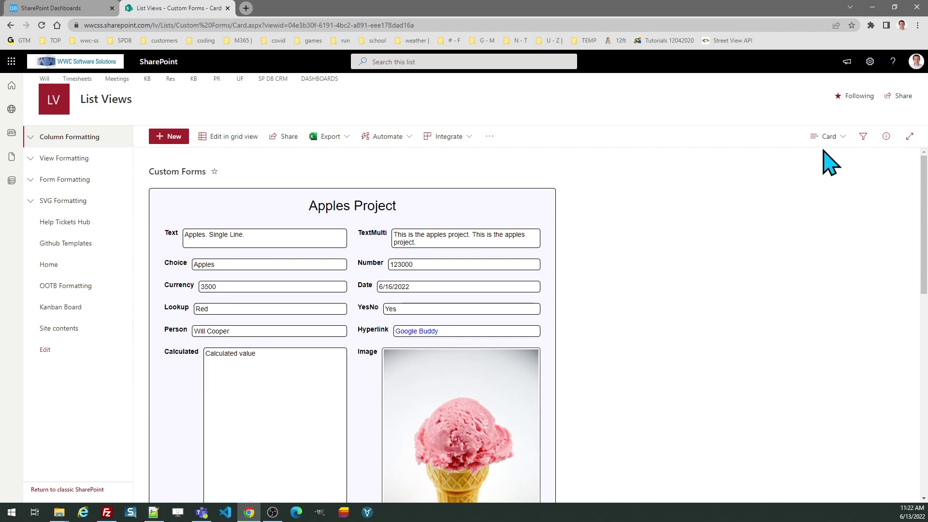
Step: Switch the list to the All Items view and reload the page
left_click(826, 138)
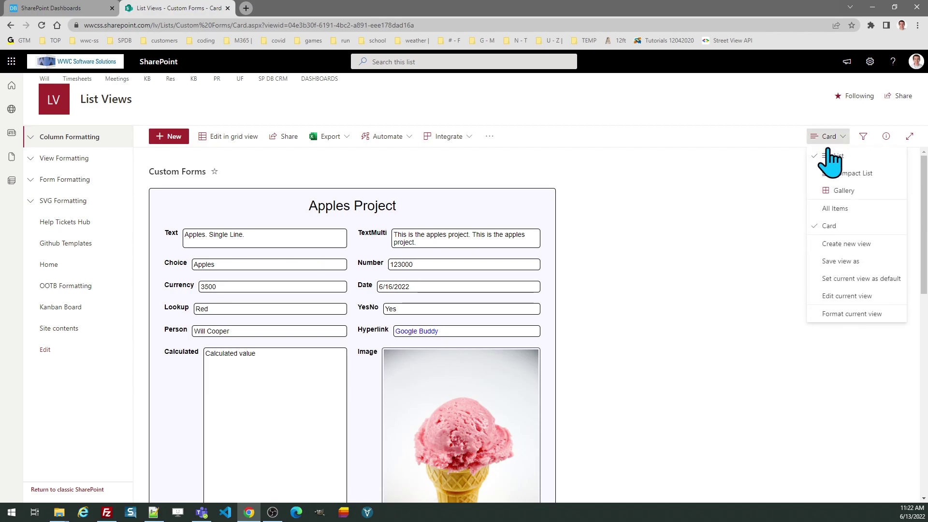
left_click(825, 207)
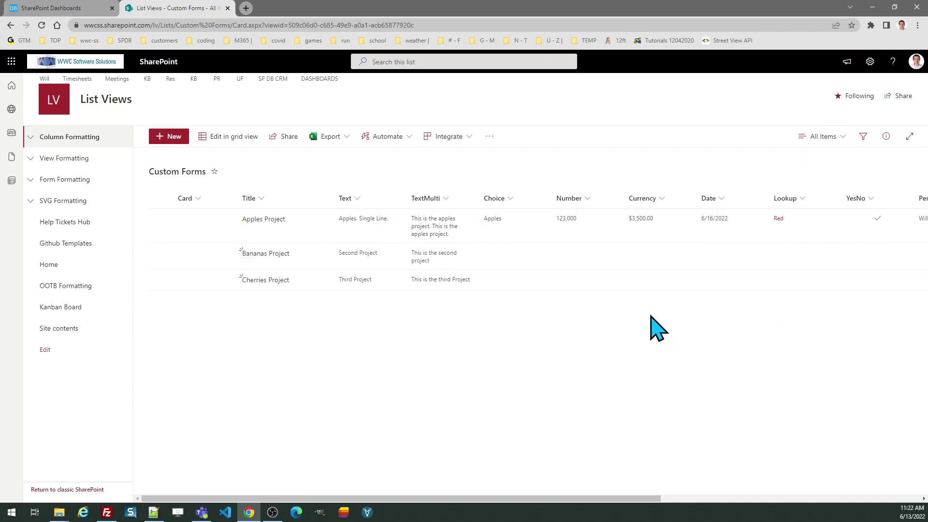
left_click(42, 26)
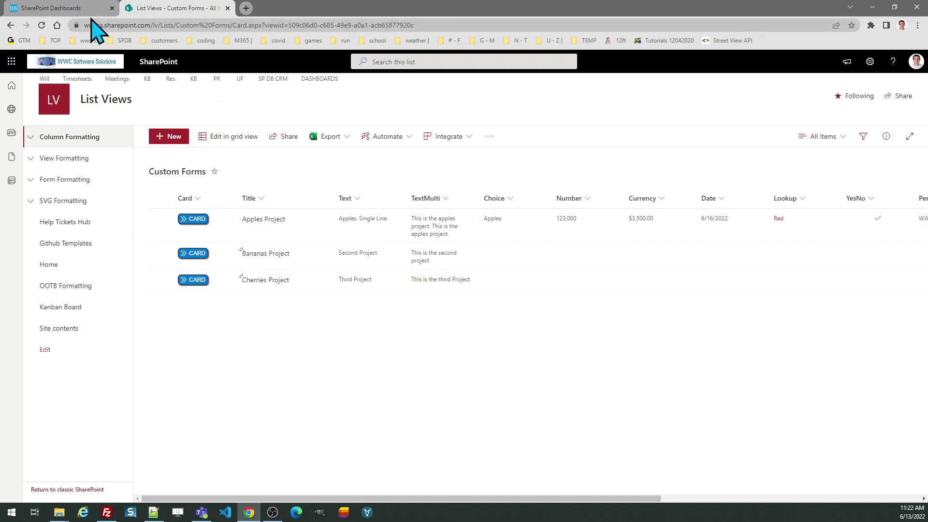
Step: Load the card link button template page by changing the designer address's last digit to 6
left_click(67, 8)
left_click(217, 25)
left_click(232, 25)
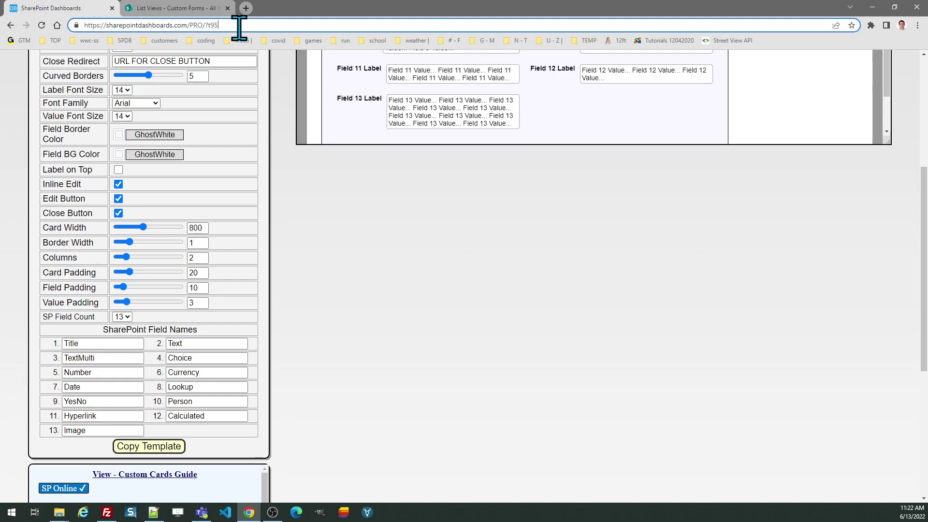
key("BackSpace")
type("6")
key("Return")
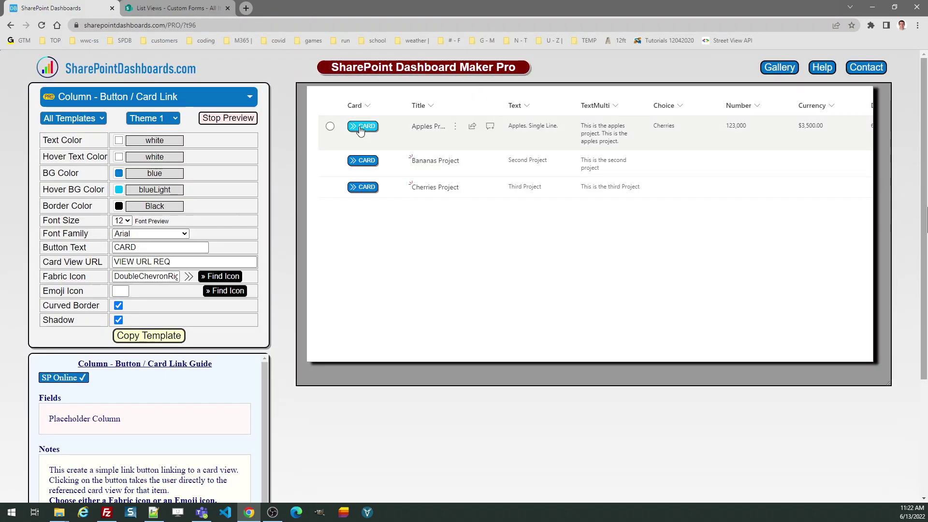
Step: Try the CARD link preview and select the Card View URL placeholder text
left_click(362, 127)
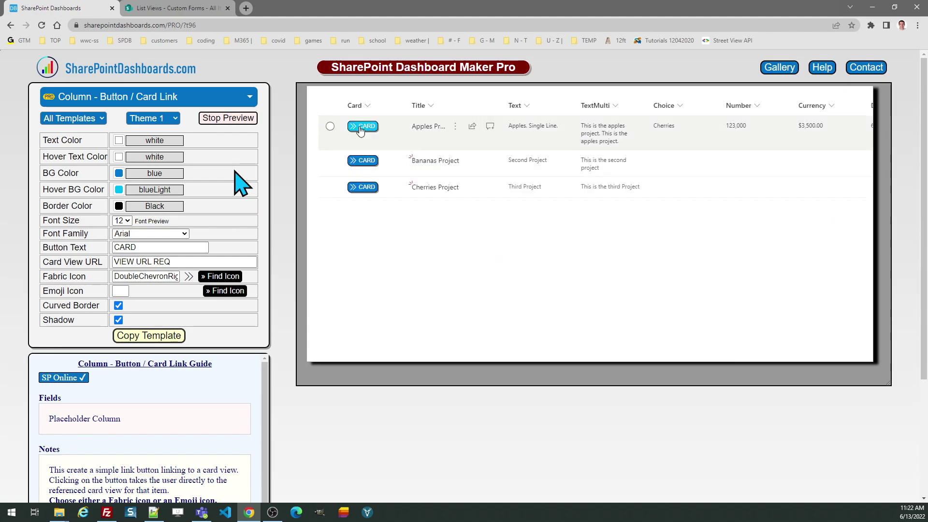
left_click(361, 127)
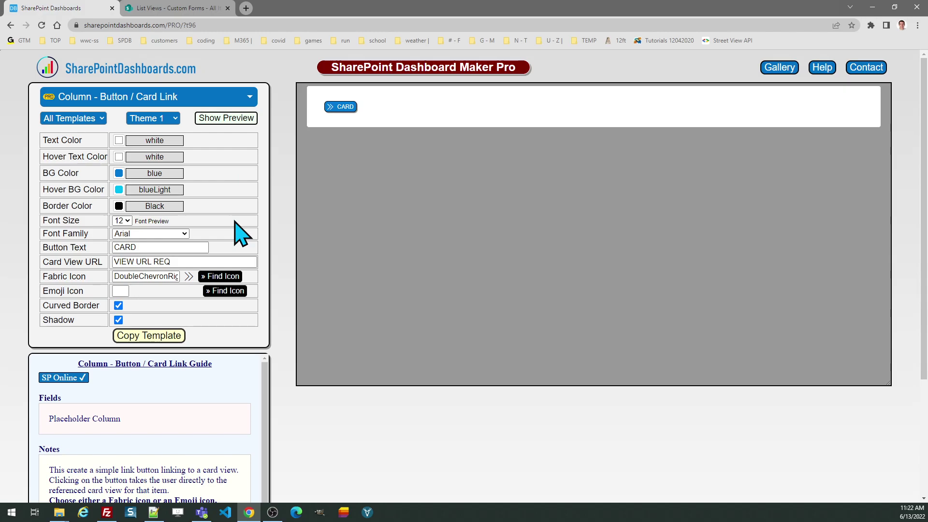
left_click(154, 247)
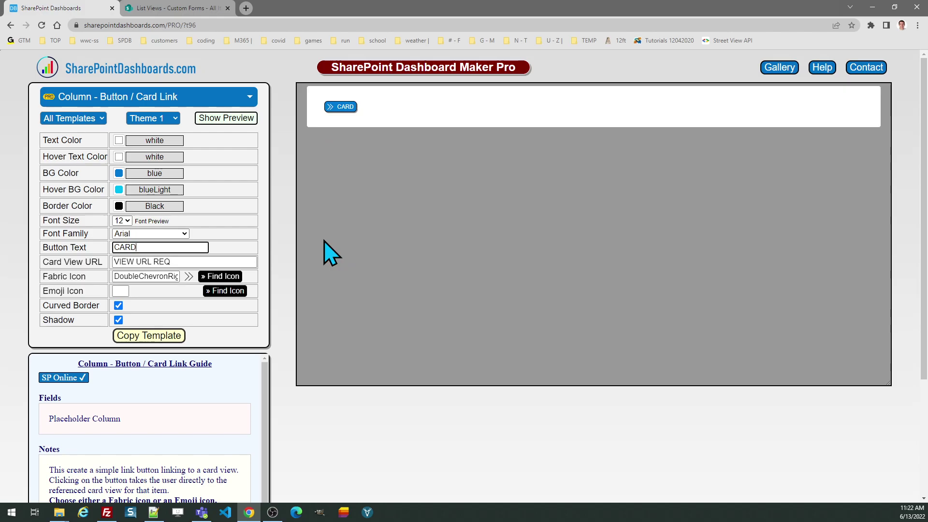
left_click_drag(186, 261, 75, 266)
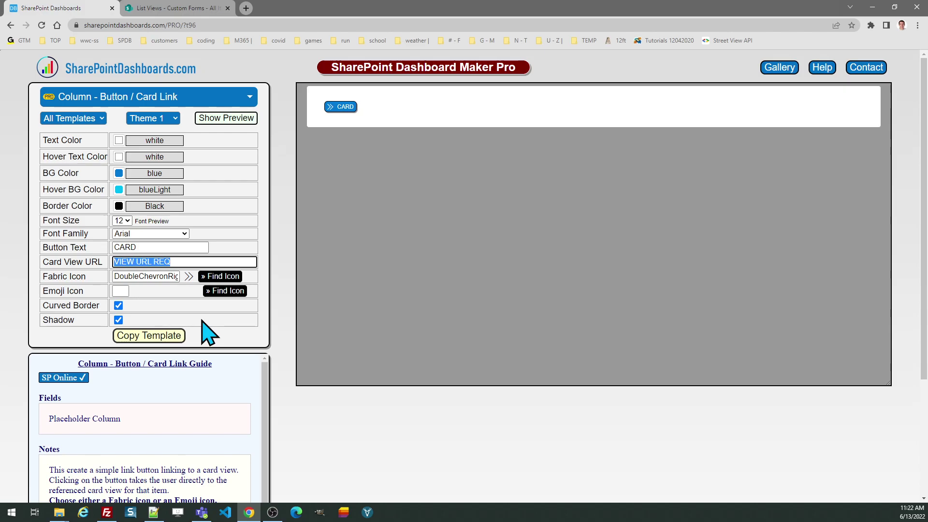
left_click(175, 9)
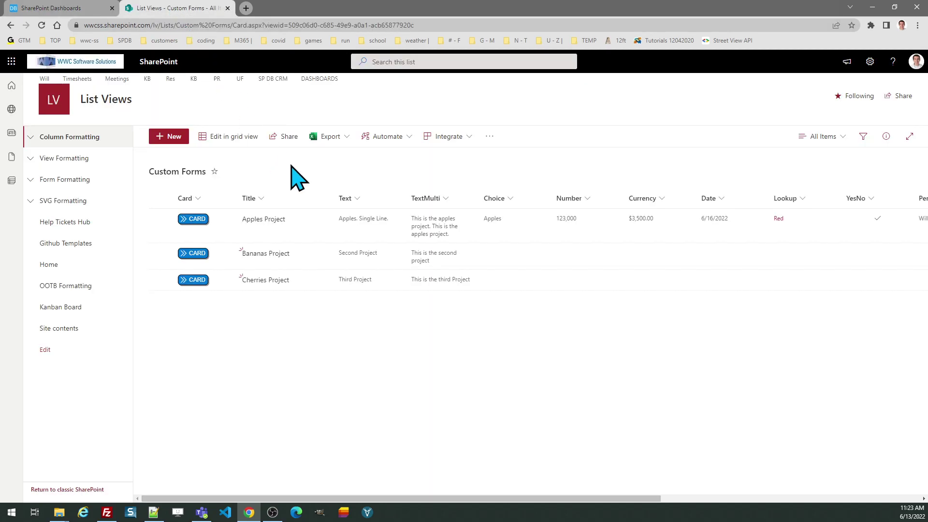
Step: Open Apples Project via its CARD link, switch to Card view, and select the Card.aspx address
left_click(194, 219)
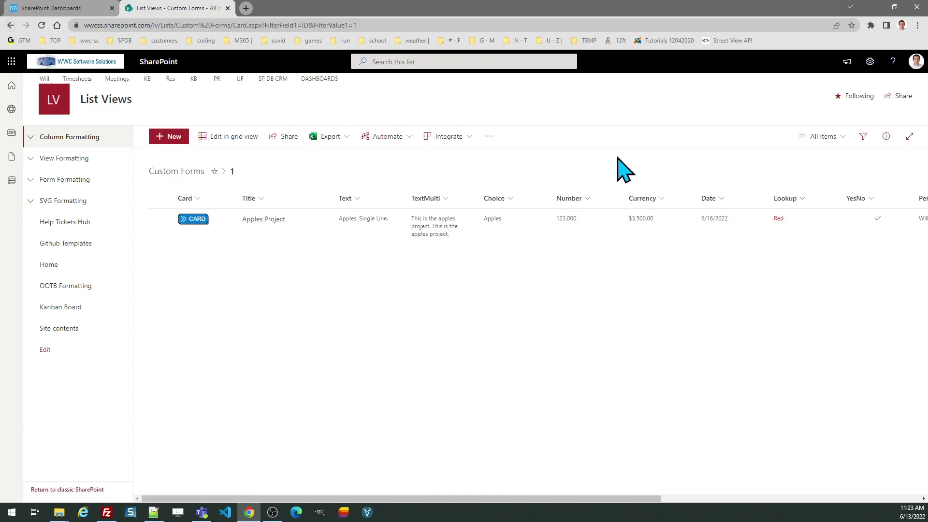
left_click(822, 136)
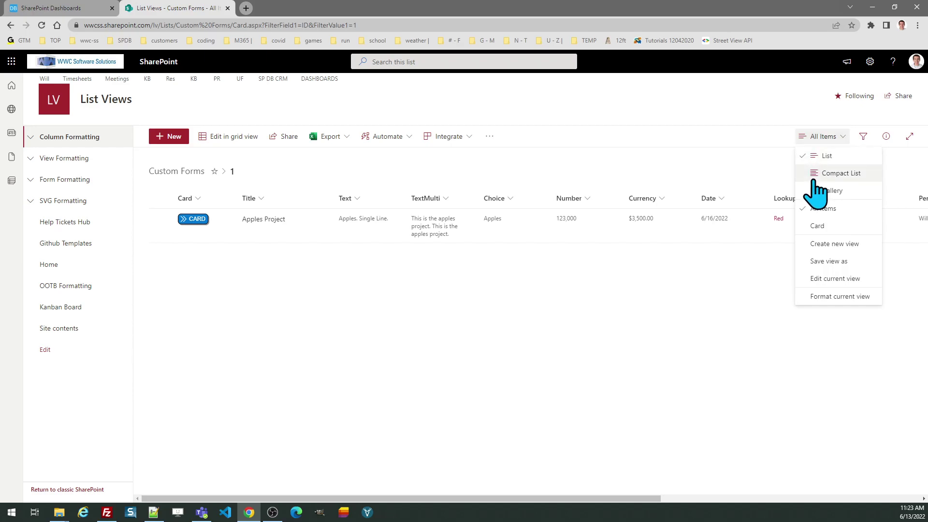
left_click(818, 226)
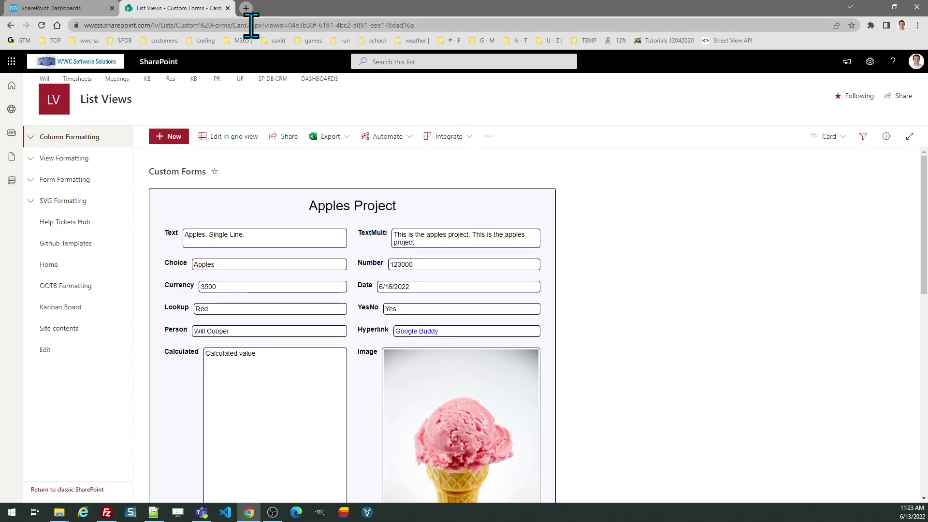
left_click_drag(264, 25, 74, 34)
Step: Paste the Card.aspx address into Card View URL, drop the trailing ?, and copy the button template
left_click(73, 9)
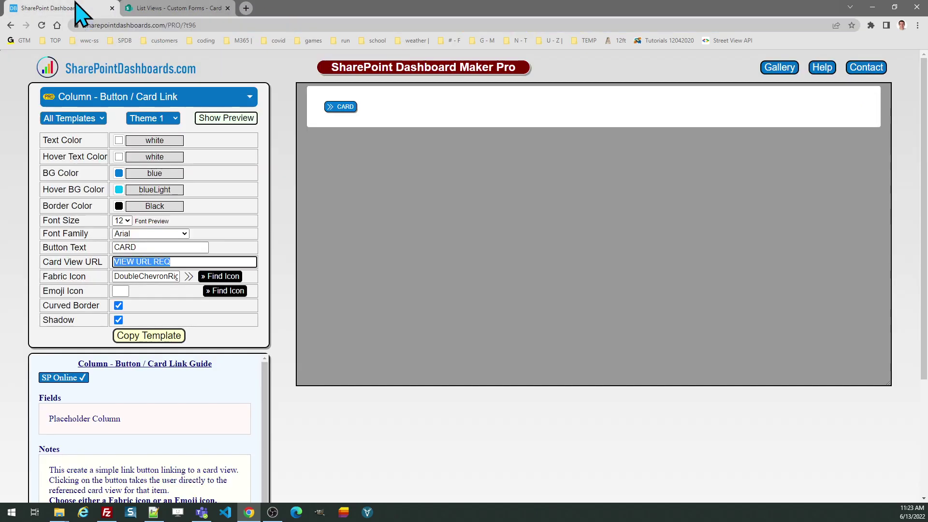
left_click(196, 262)
left_click_drag(195, 261, 46, 274)
key("ctrl+v")
key("BackSpace")
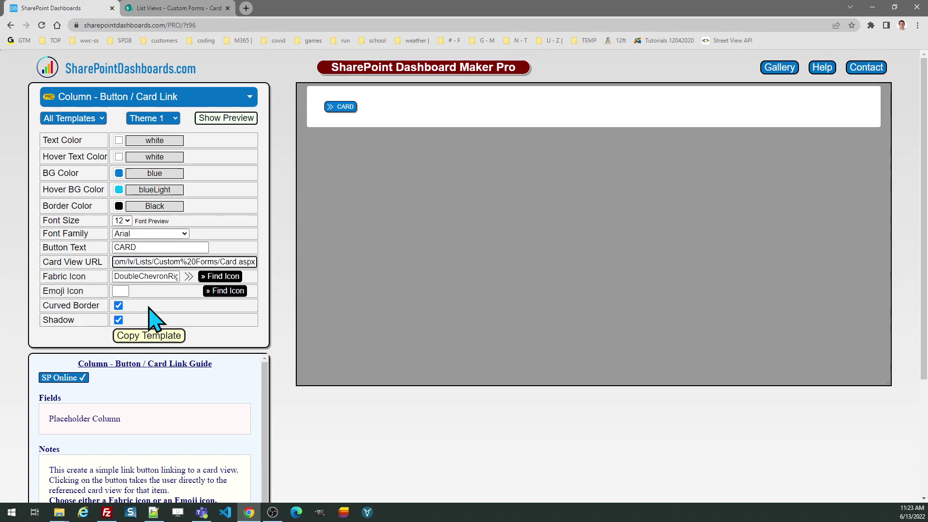
left_click(222, 340)
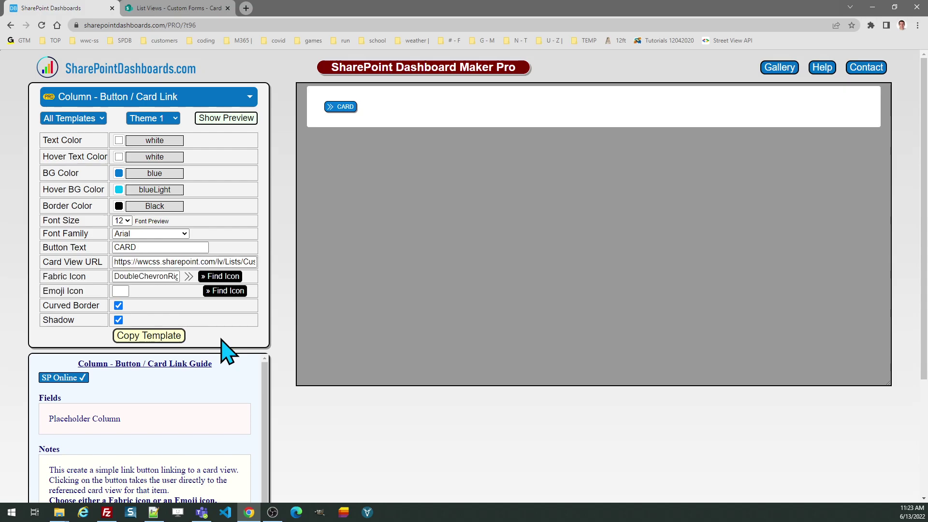
left_click(154, 337)
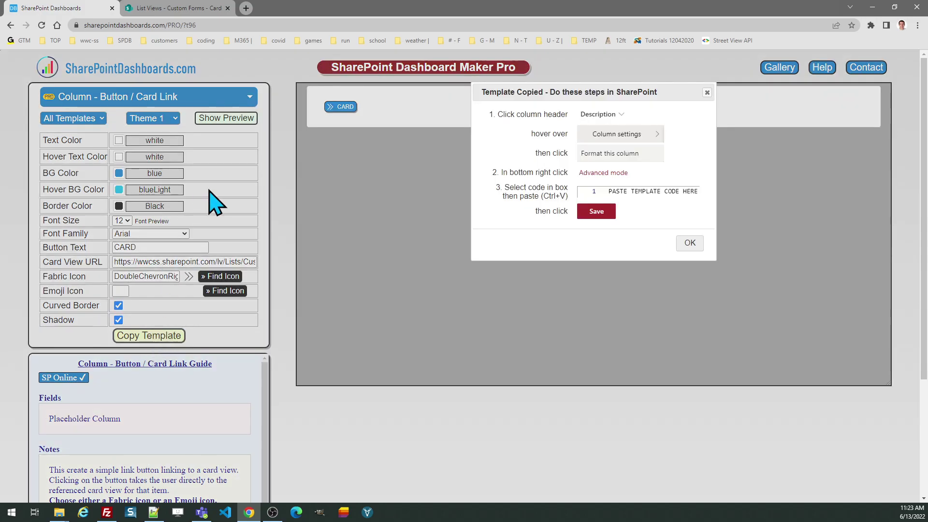
left_click(690, 243)
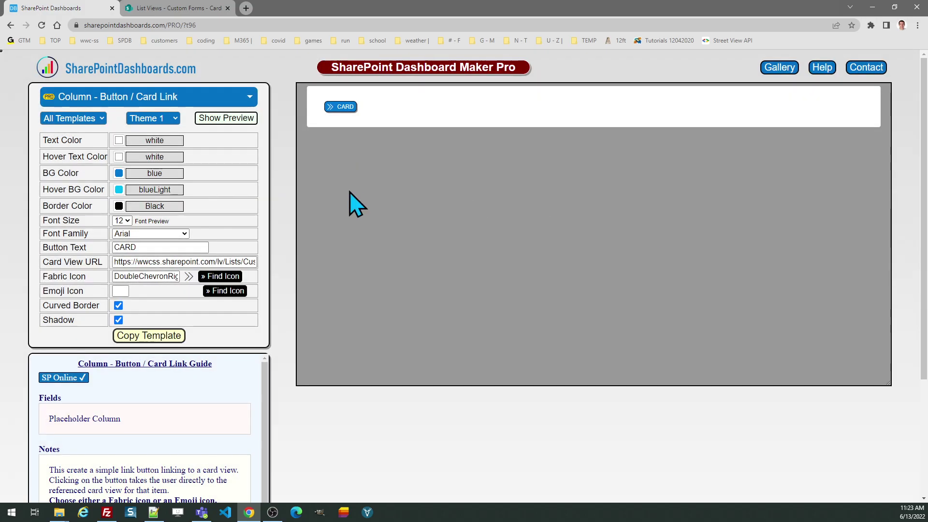
Step: Return to the SharePoint list and switch to the All Items view
left_click(181, 8)
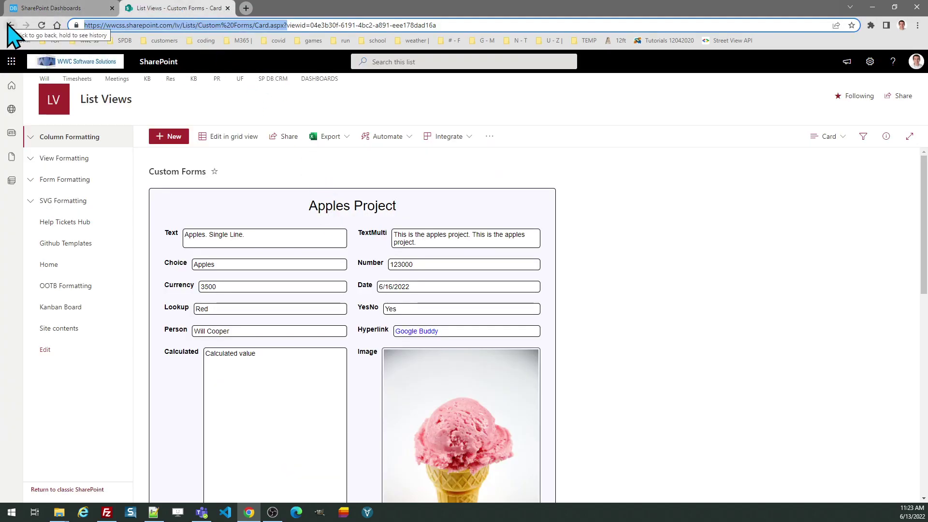
left_click(827, 138)
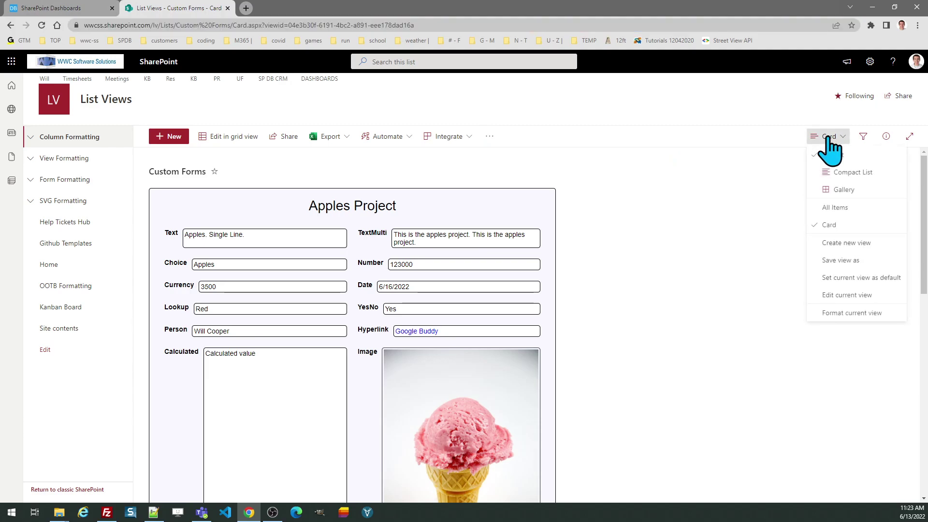
left_click(841, 209)
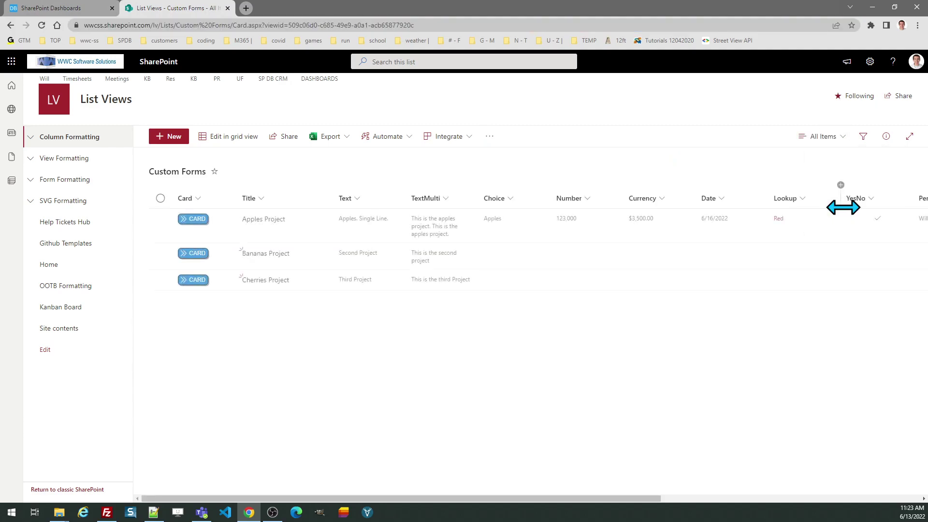
Step: Save the pasted card-link button JSON as the Card column's formatting
left_click(198, 198)
mouse_move(224, 290)
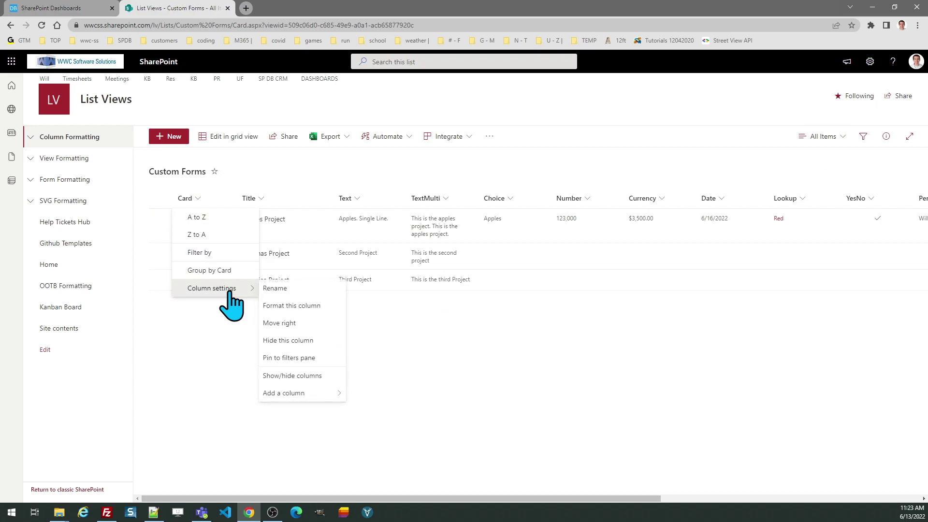
left_click(298, 306)
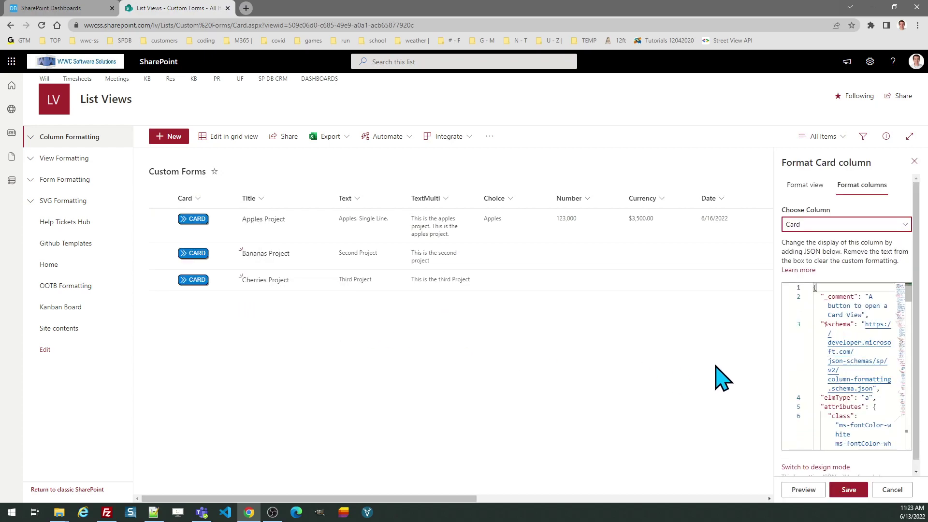
left_click(851, 332)
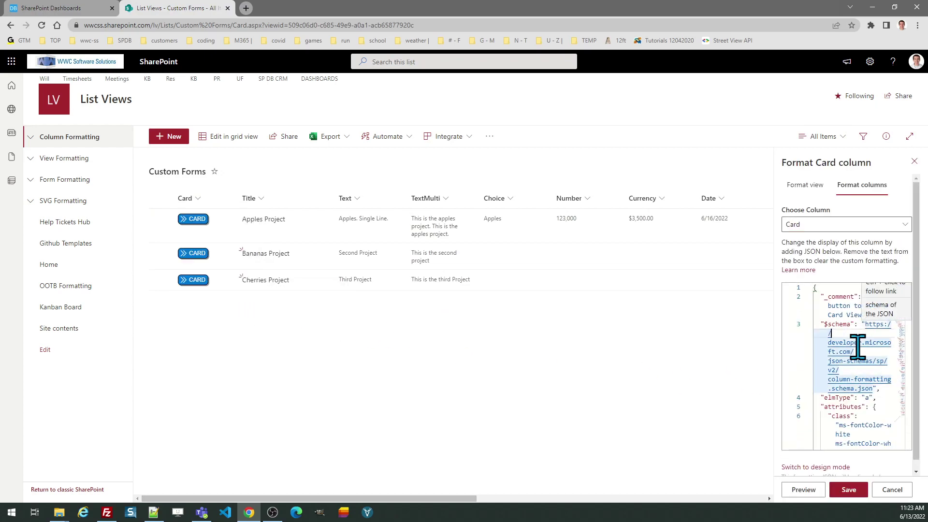
scroll(858, 348, "down", 10)
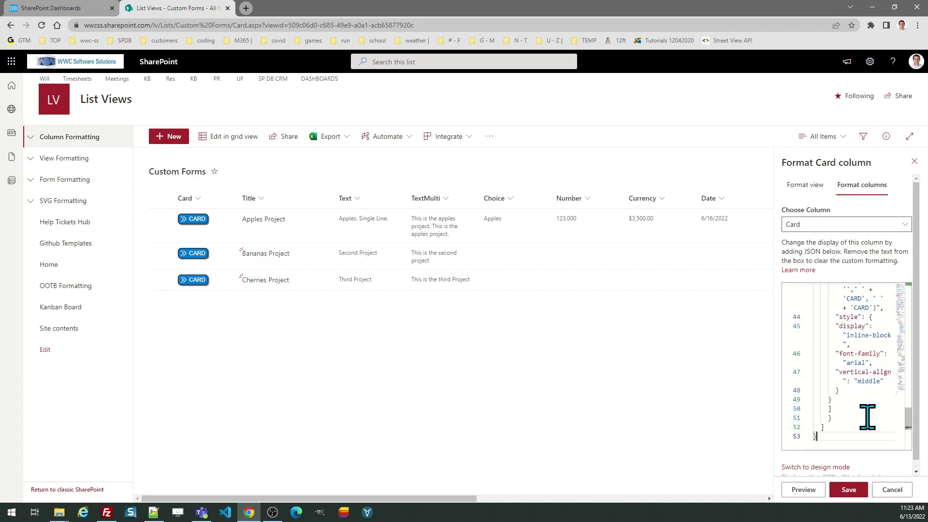
left_click(857, 490)
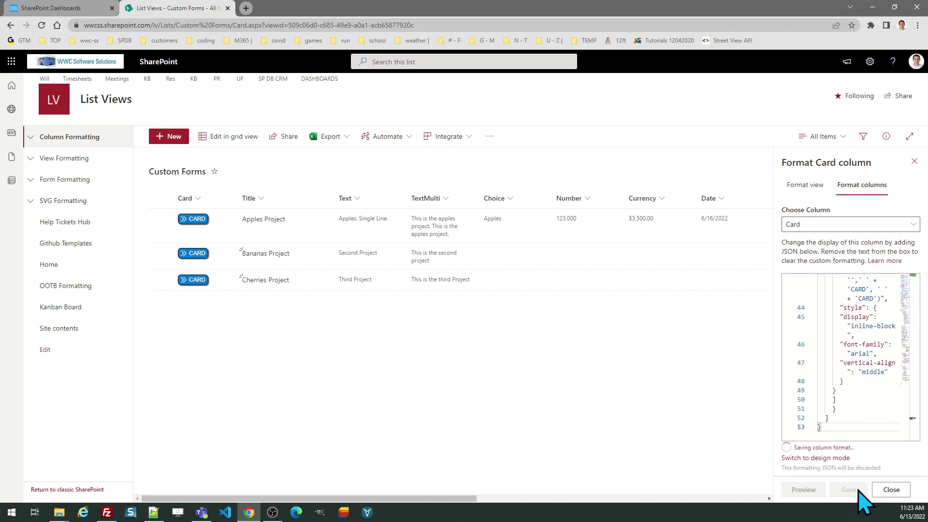
left_click(914, 161)
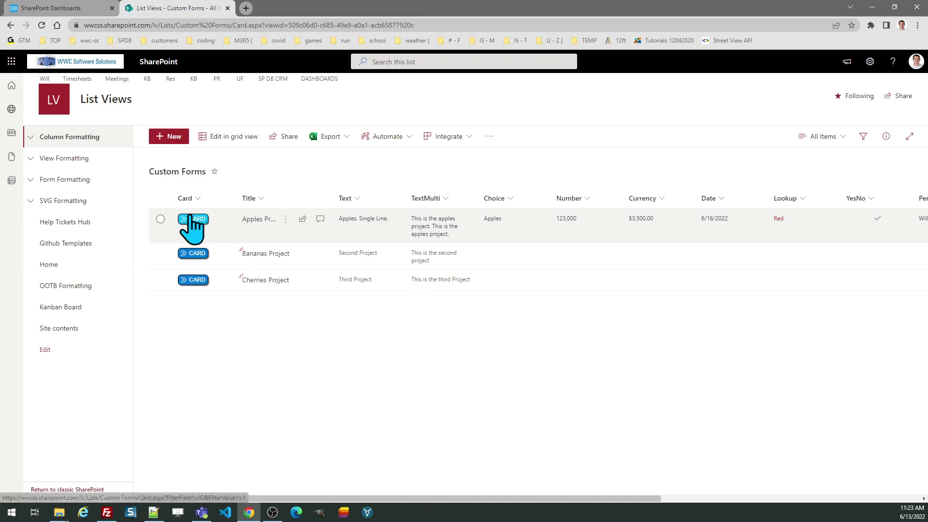
left_click(192, 218)
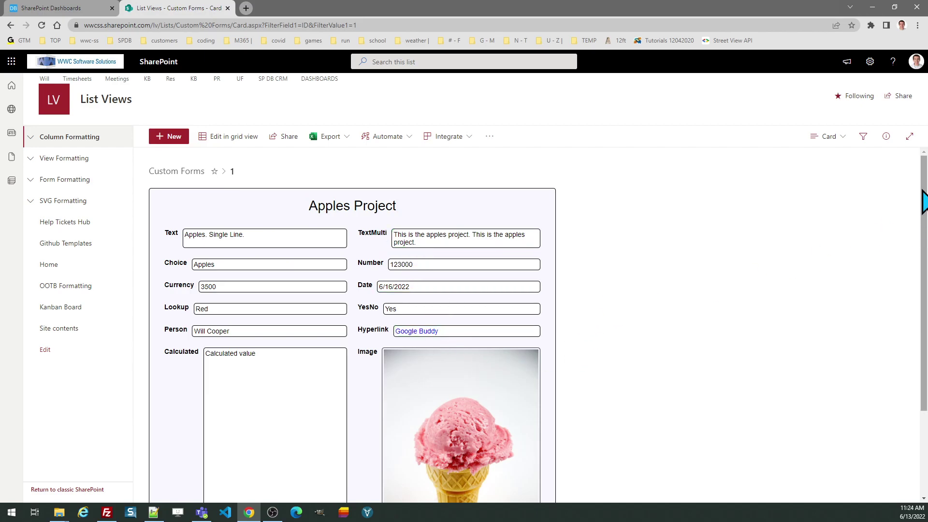
left_click_drag(924, 198, 925, 283)
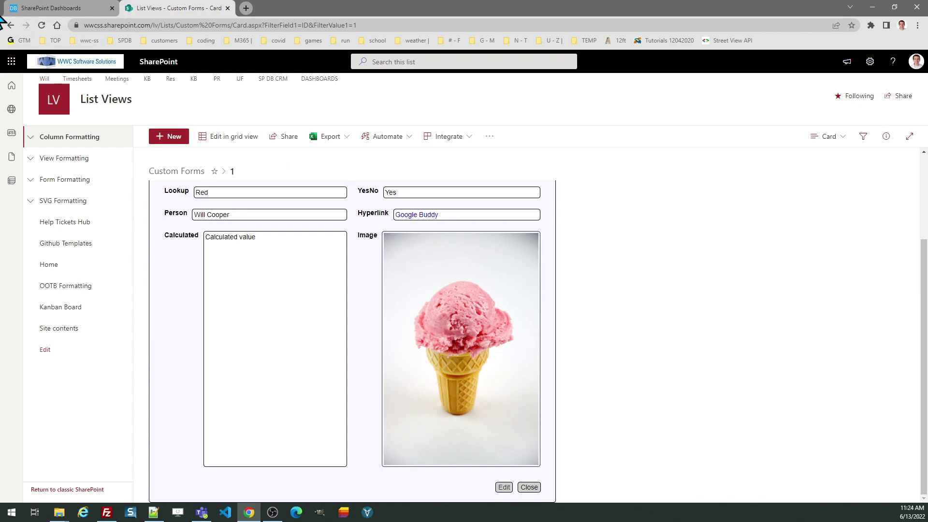
left_click(11, 26)
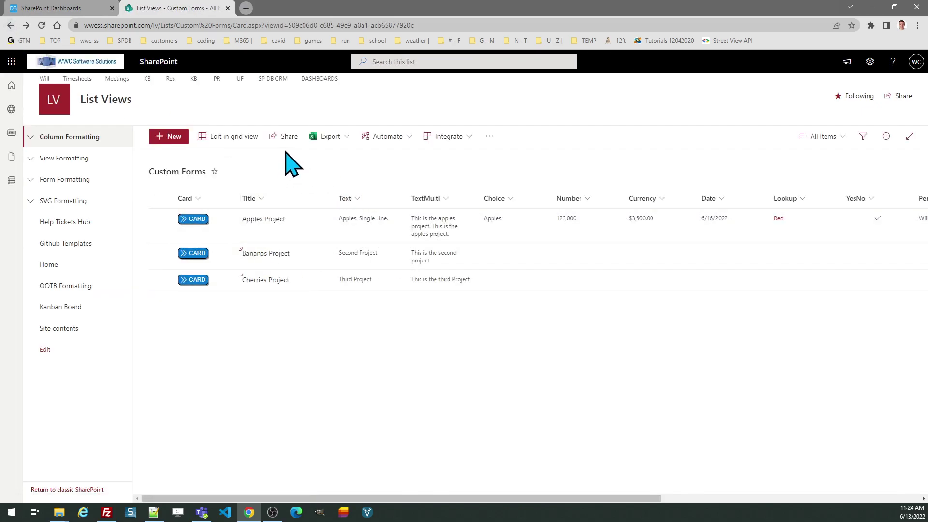
Step: Load the View - Custom Cards template by changing the address ending from ?t96 to ?t95
left_click(81, 20)
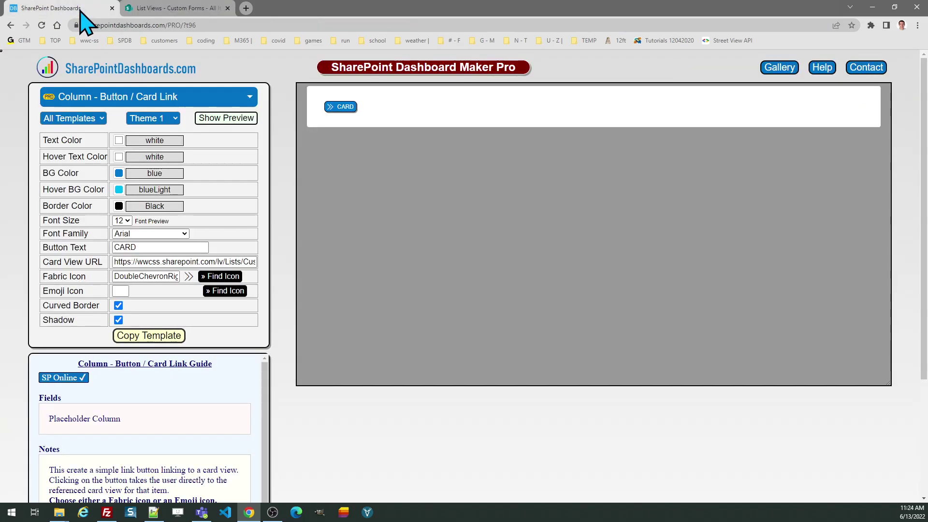
left_click(217, 24)
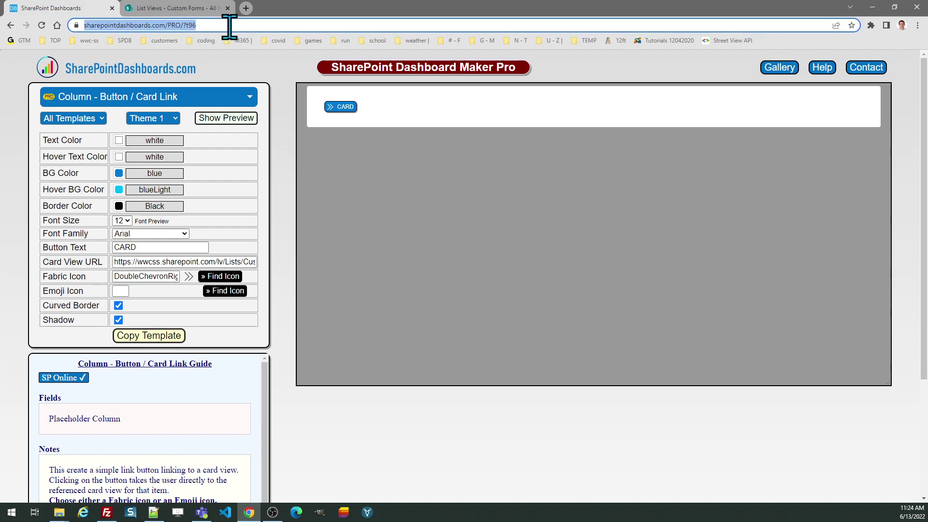
left_click(220, 26)
key("BackSpace")
type("5")
key("Return")
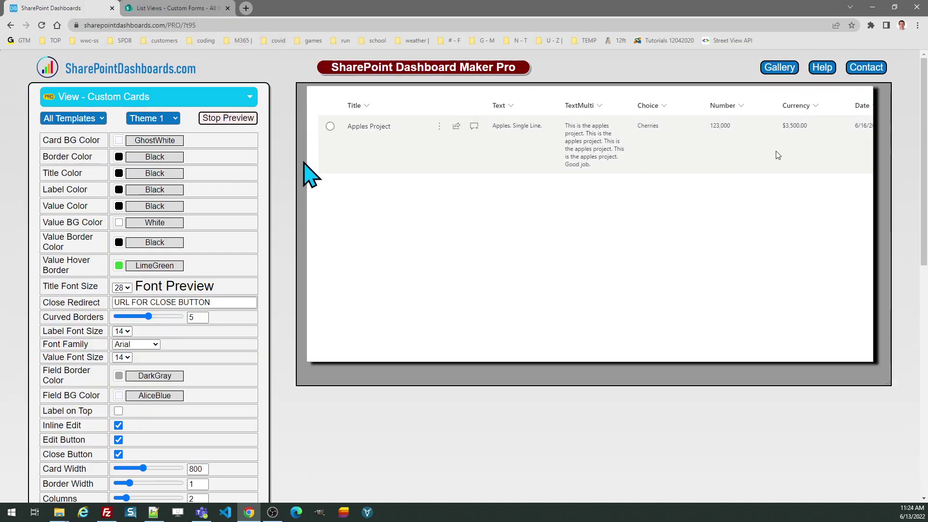
Step: Show the sample custom card preview and scroll down to the field names and guide notes
left_click(242, 119)
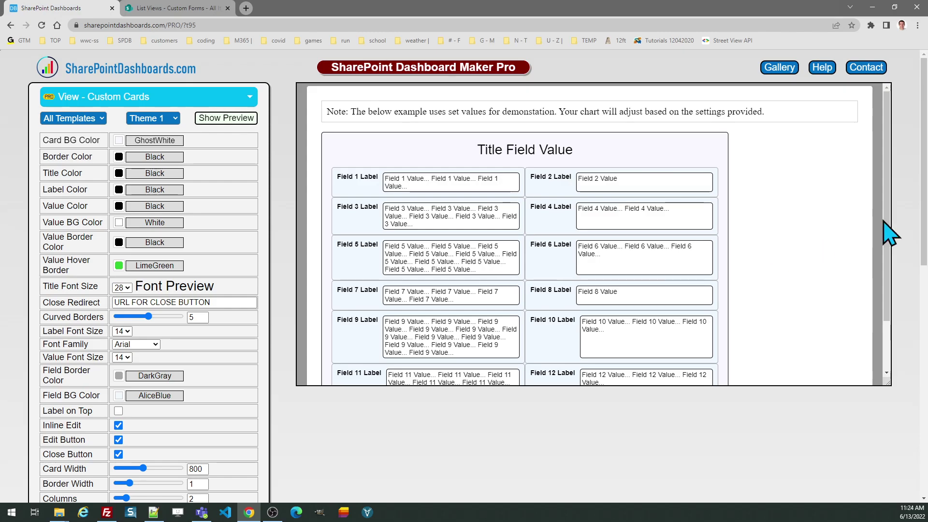
scroll(924, 193, "down", 1)
mouse_move(924, 193)
left_mouse_down()
mouse_move(924, 373)
mouse_move(924, 185)
left_mouse_up()
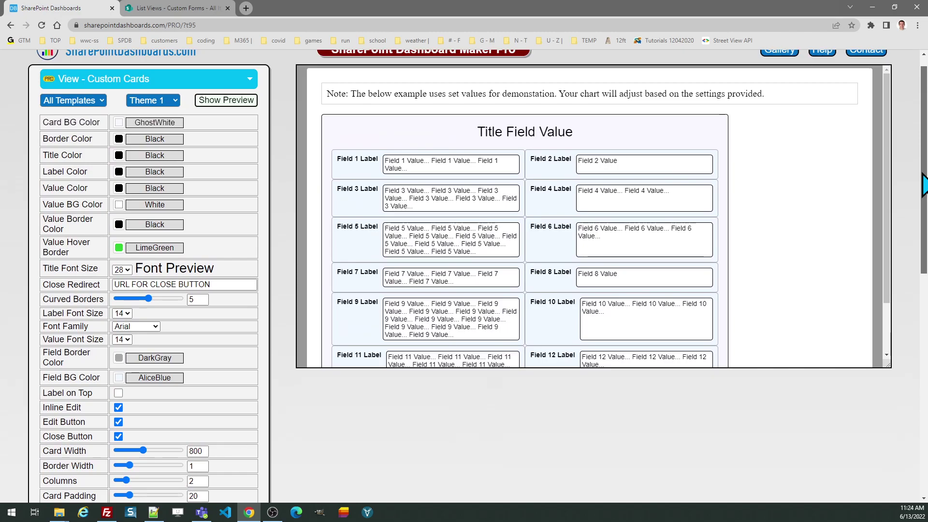
left_click_drag(924, 186, 925, 386)
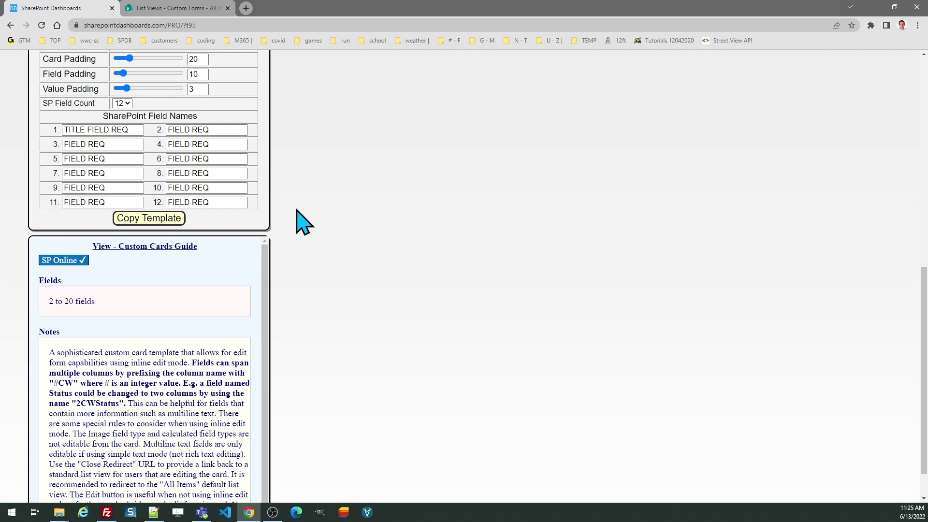
Step: Rename SharePoint field 2 to '2' and check the preview where Field 2 spans the full card width
triple_click(215, 130)
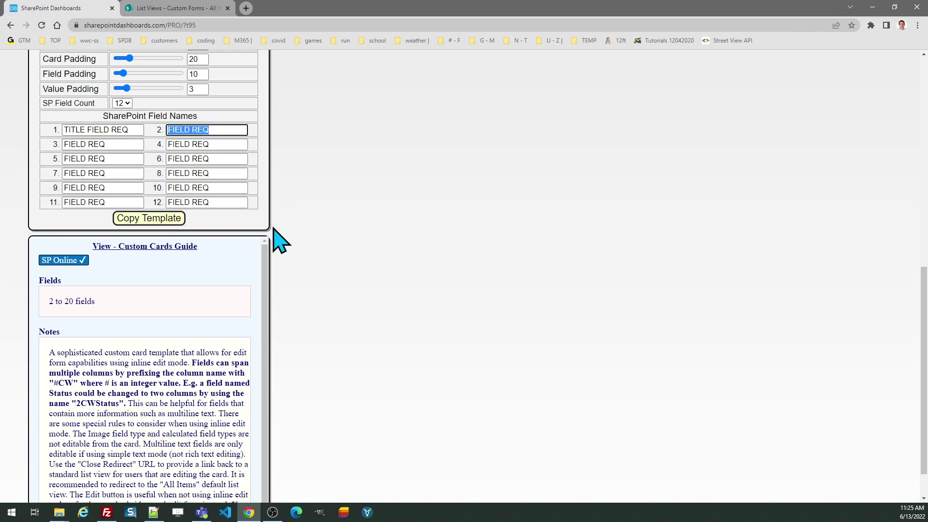
type("2CWField")
key("Tab")
left_click_drag(924, 324, 924, 123)
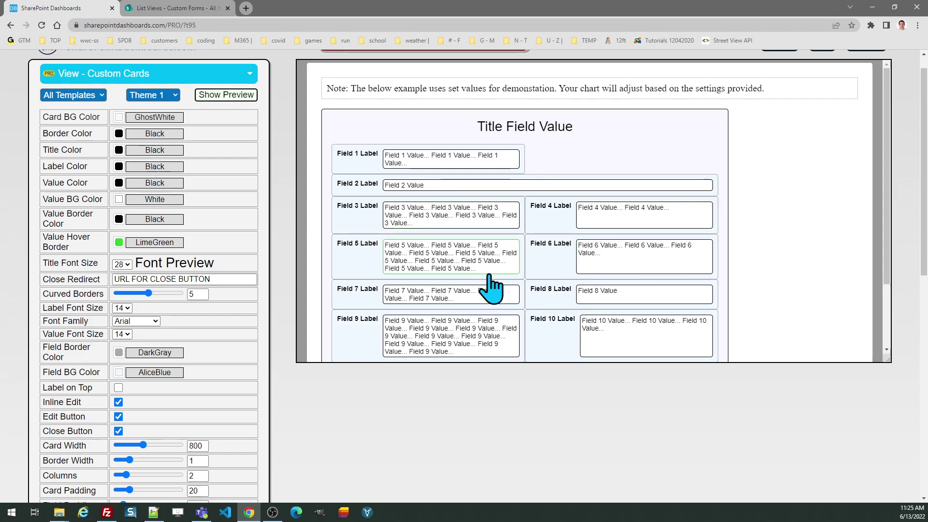
scroll(926, 249, "up", 1)
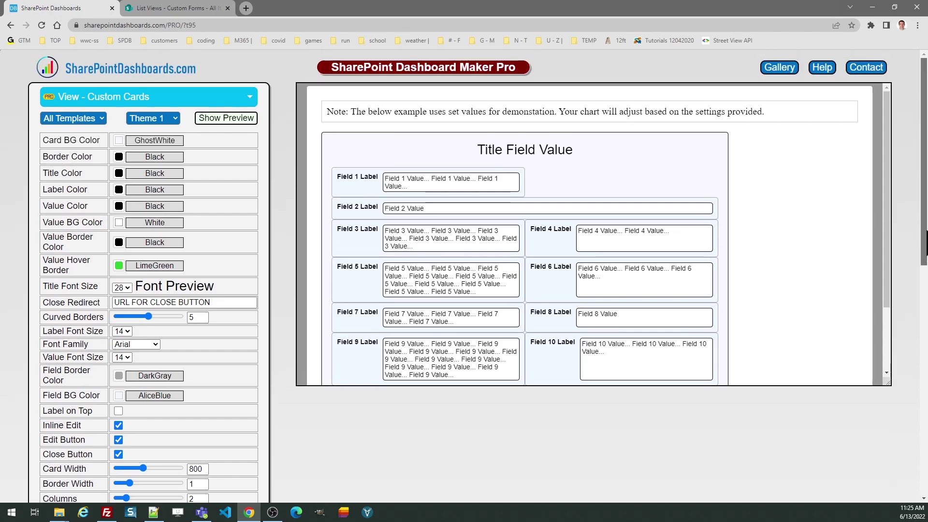